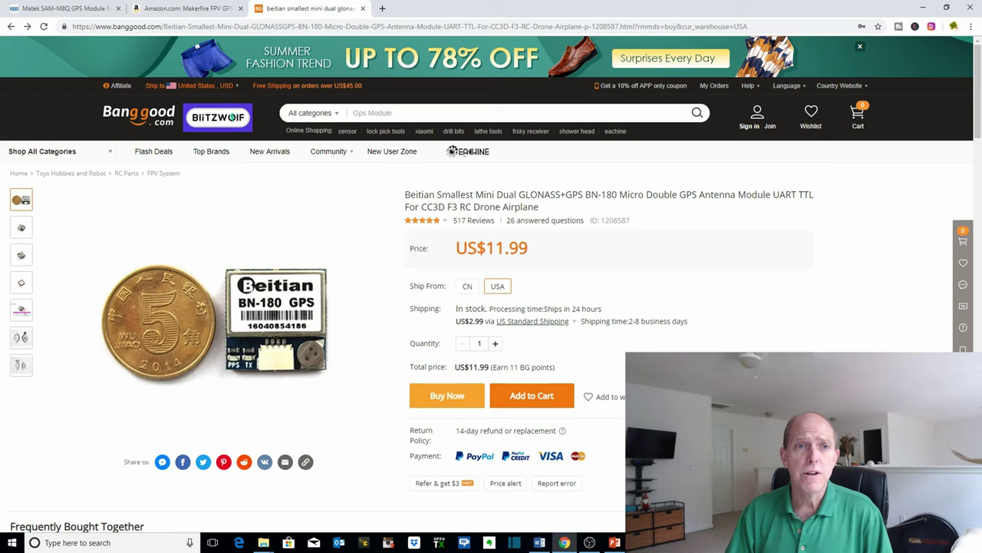
Compare the product pages of the Beitian BN-180, Makerfire SAM-M8Q and Matek SAM-M8Q GPS modules
mouse_move(327, 163)
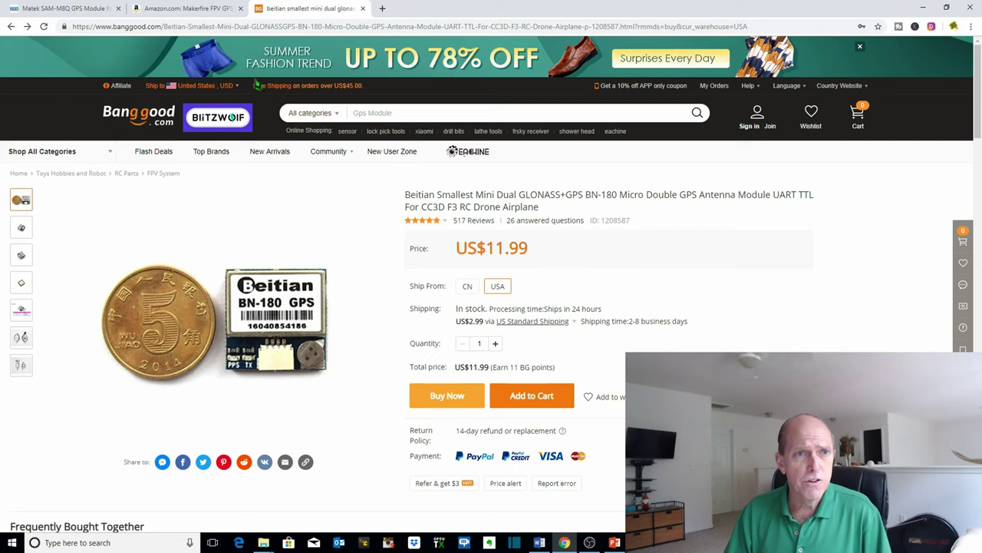
click(162, 8)
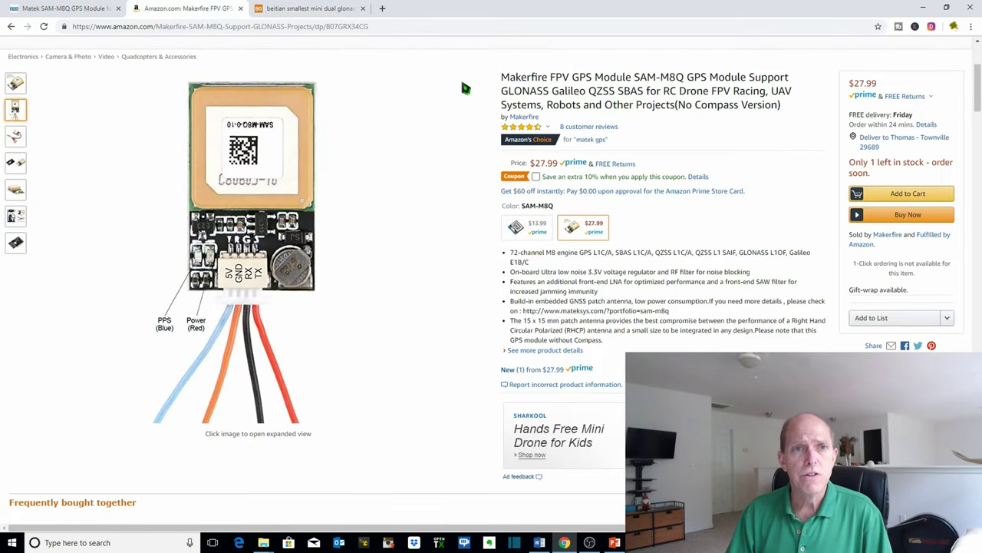
mouse_move(411, 92)
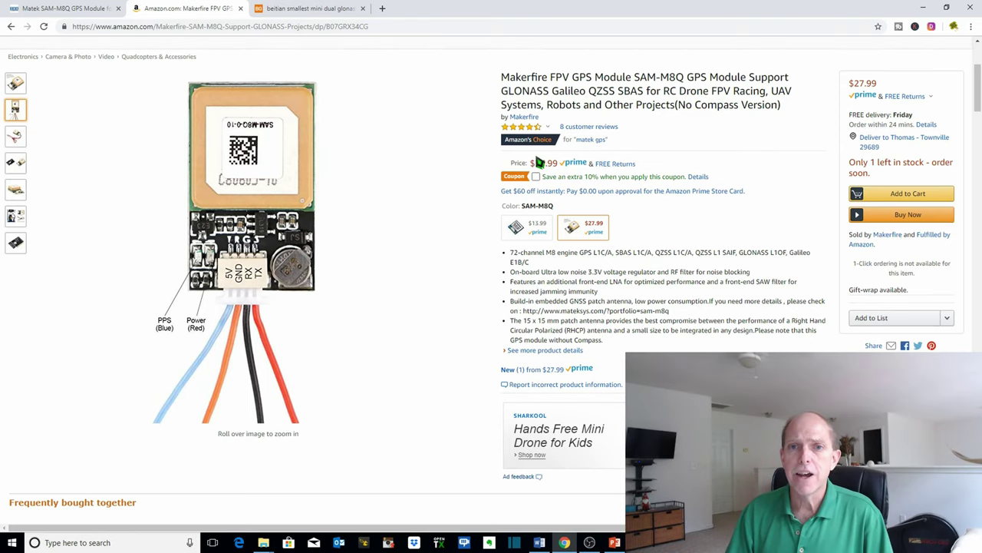
click(65, 9)
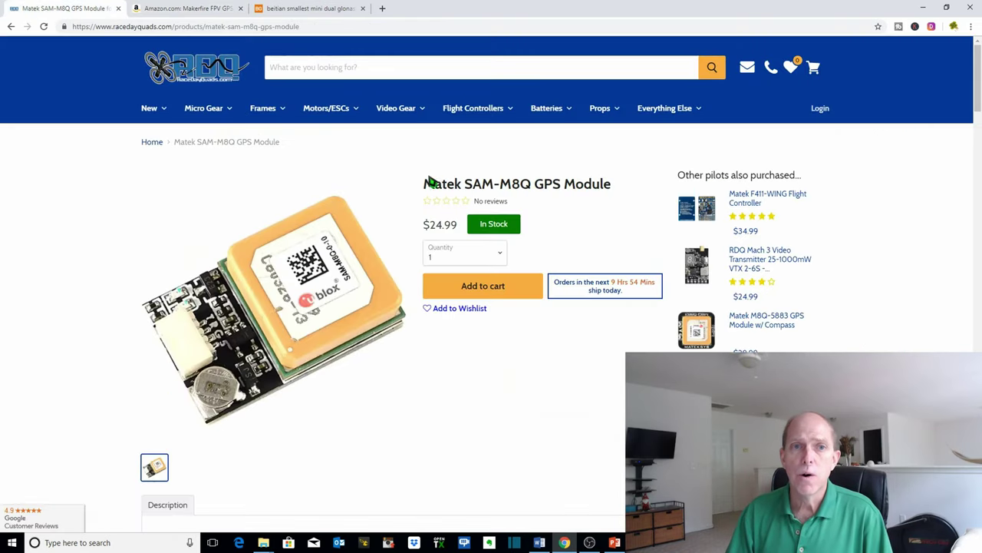
click(177, 8)
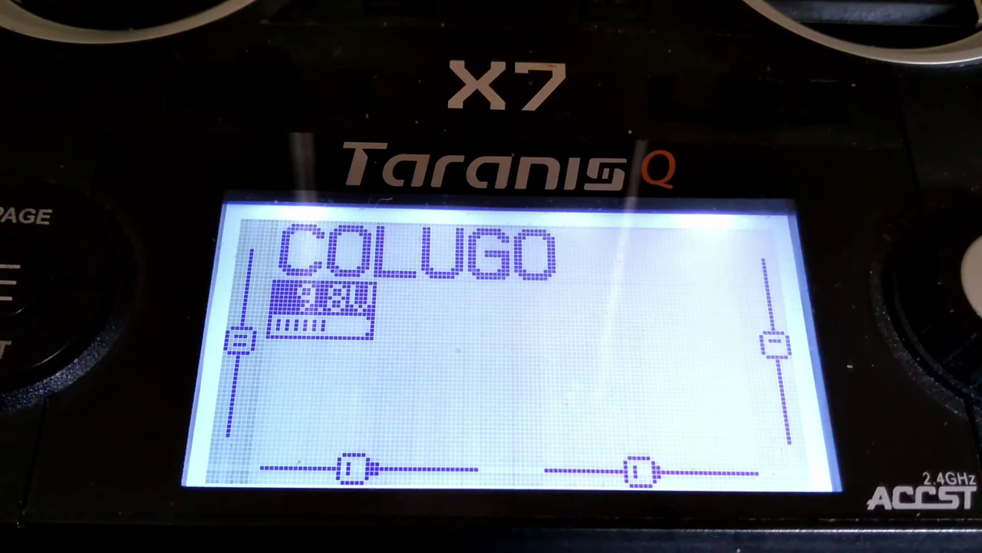
On the Taranis X7 radio, open the COLUGO model's mixer and add a new mix on the empty channel CH14
key(Menu)
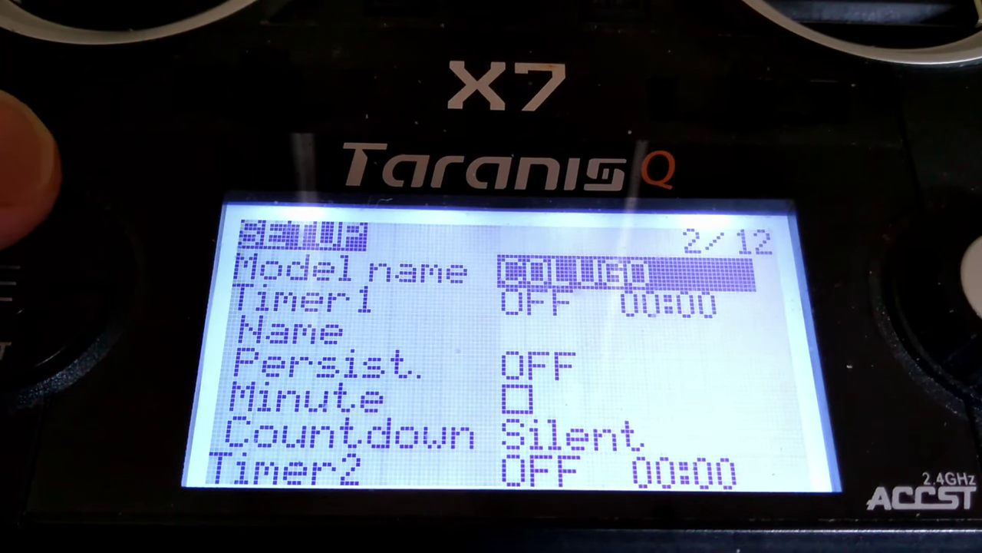
key(Page_Down)
key(Page_Down)
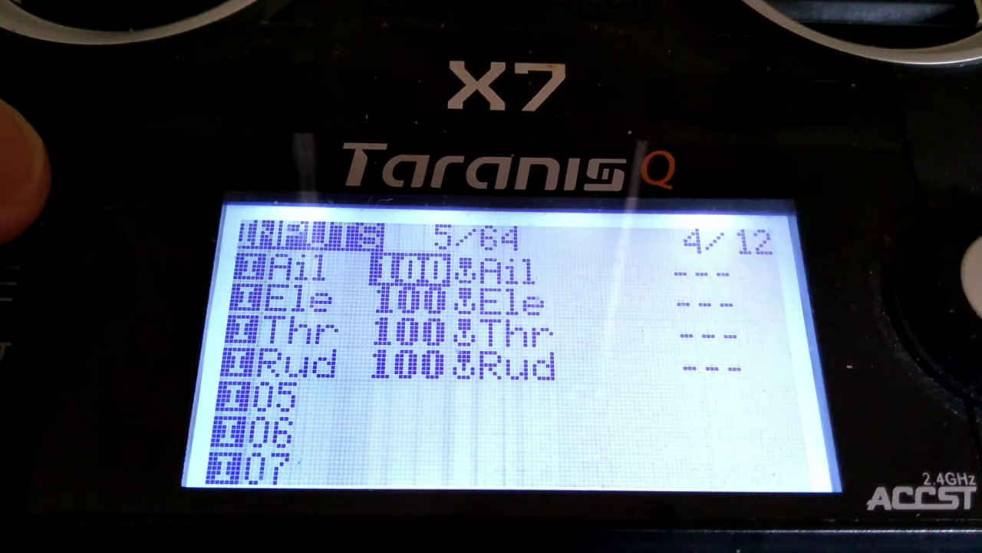
key(Page_Down)
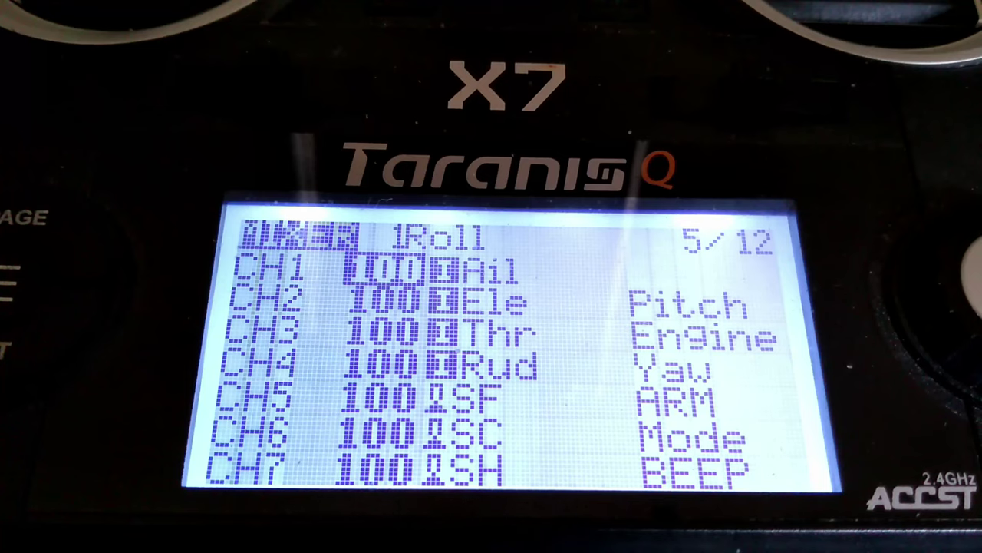
key(Down)
key(Down)
key(Down)
key(Down)
key(Down)
key(Down)
key(Down)
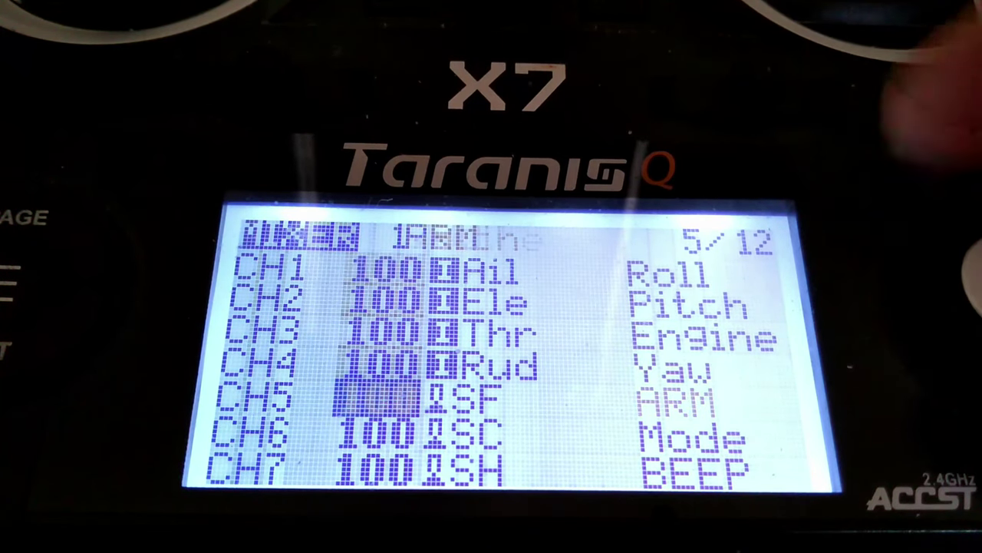
key(Down)
key(Down)
key(Down)
key(Down)
key(Down)
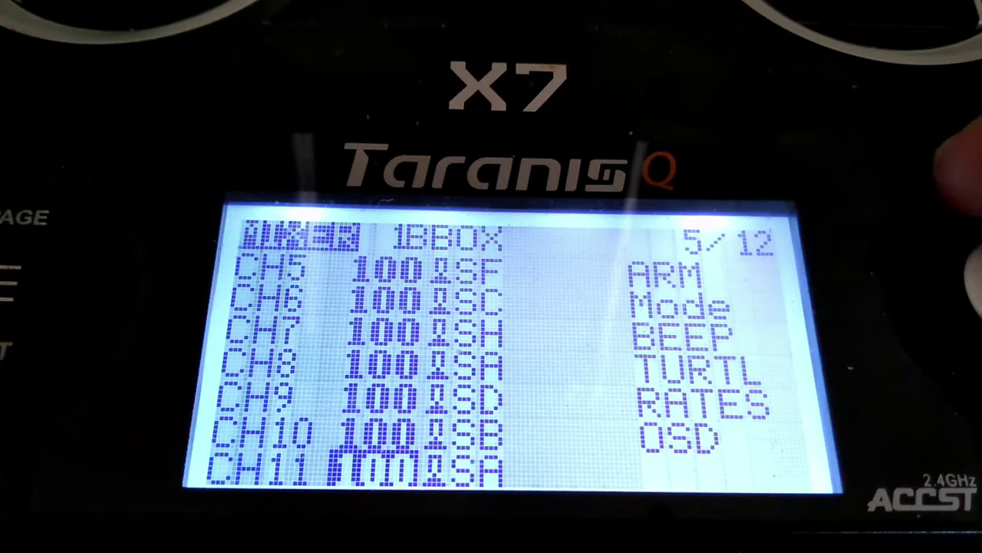
key(Down)
key(Down)
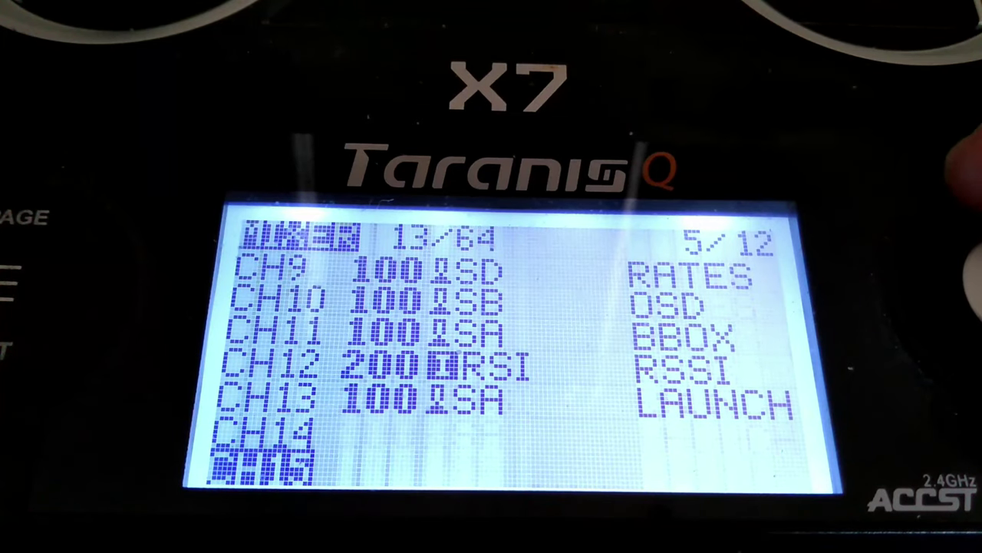
key(Up)
key(Return)
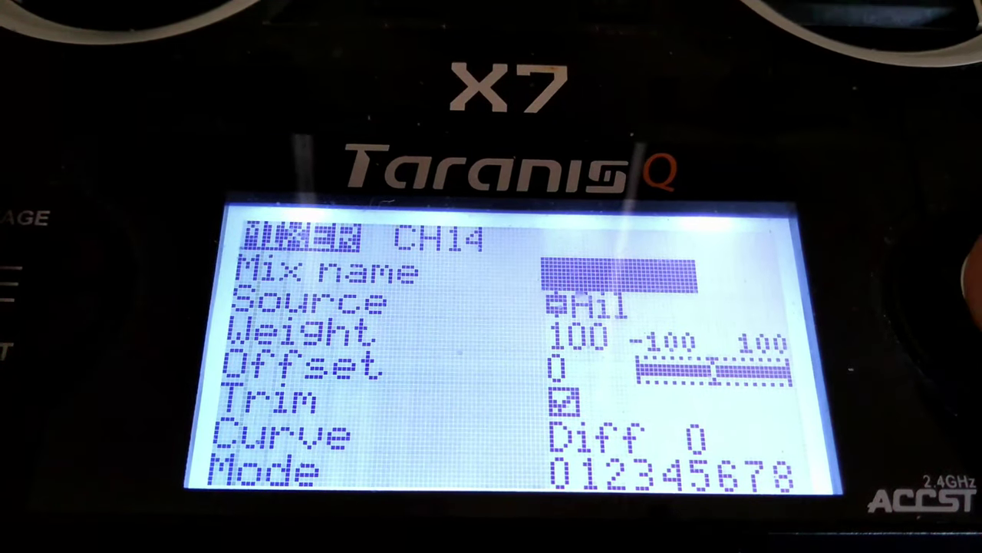
Name the new CH14 mix "GPS"
key(Return)
key(Up)
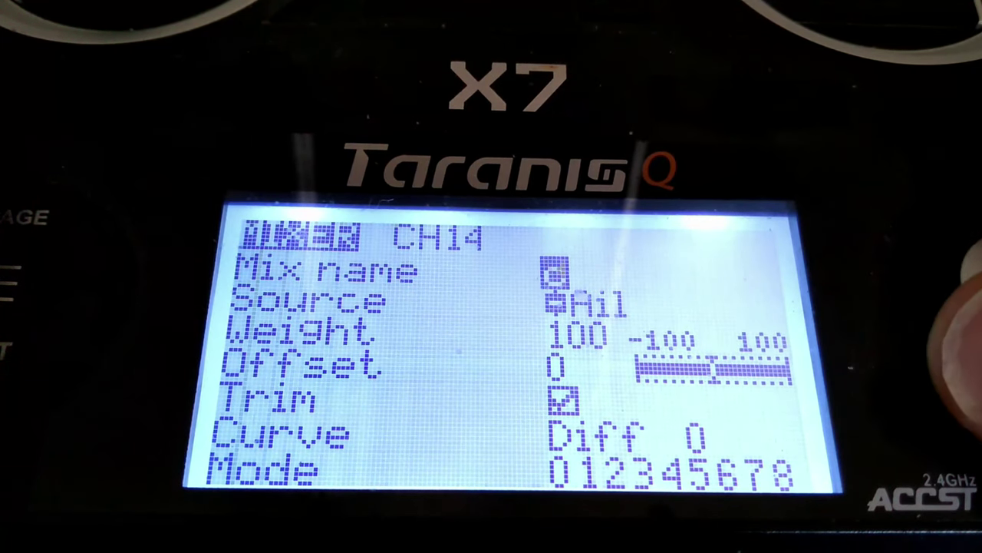
key(Up)
key(Down)
key(Return)
key(Up)
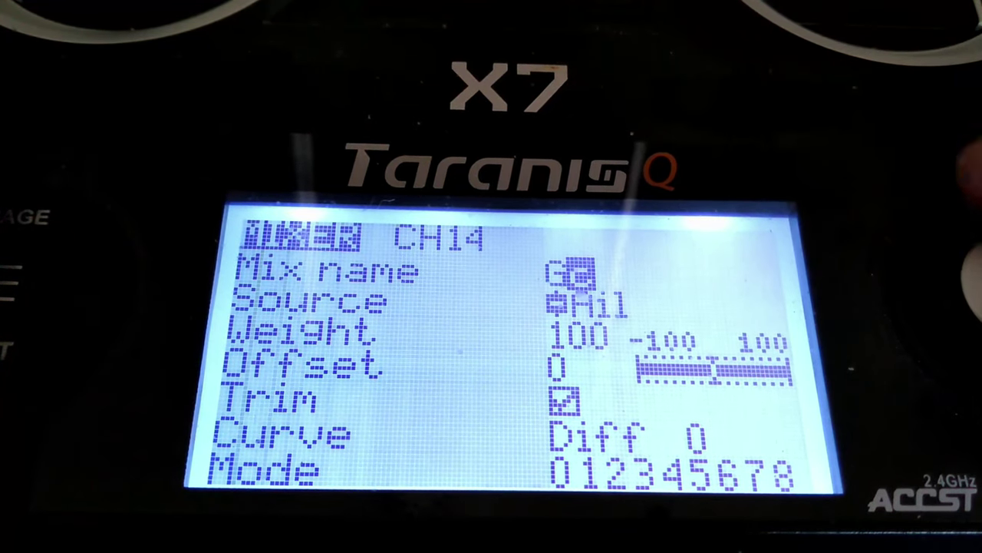
key(Up)
key(Up)
key(Up)
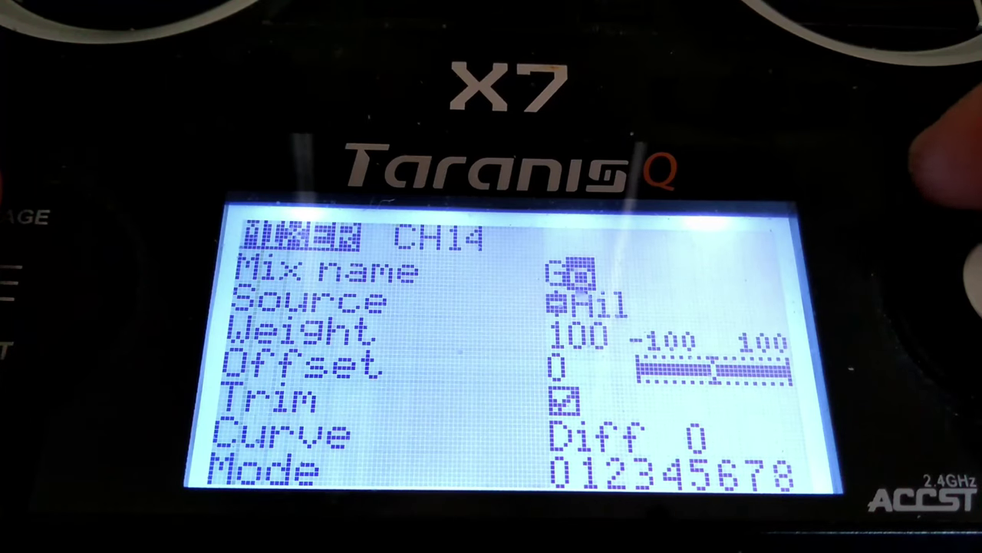
key(Return)
key(Up)
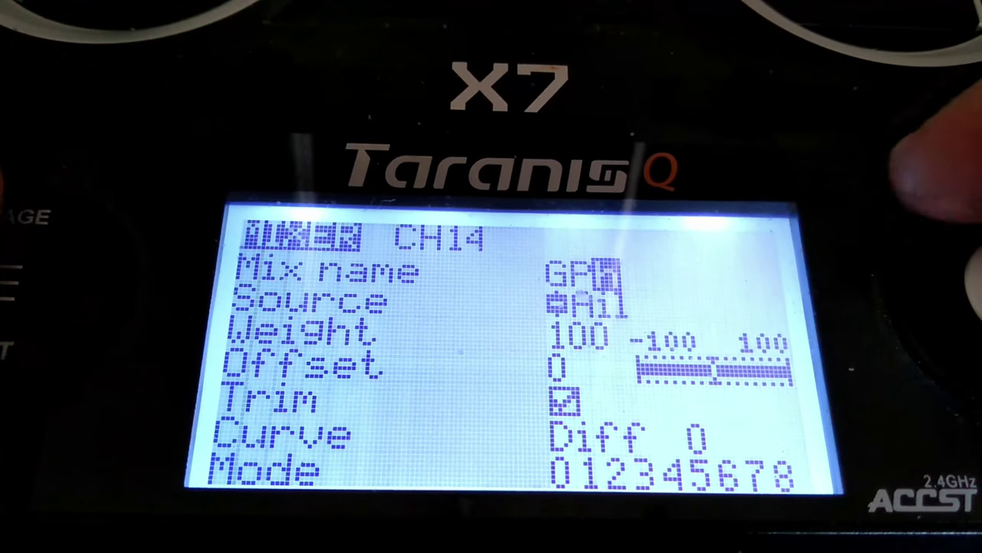
key(Up)
key(Up)
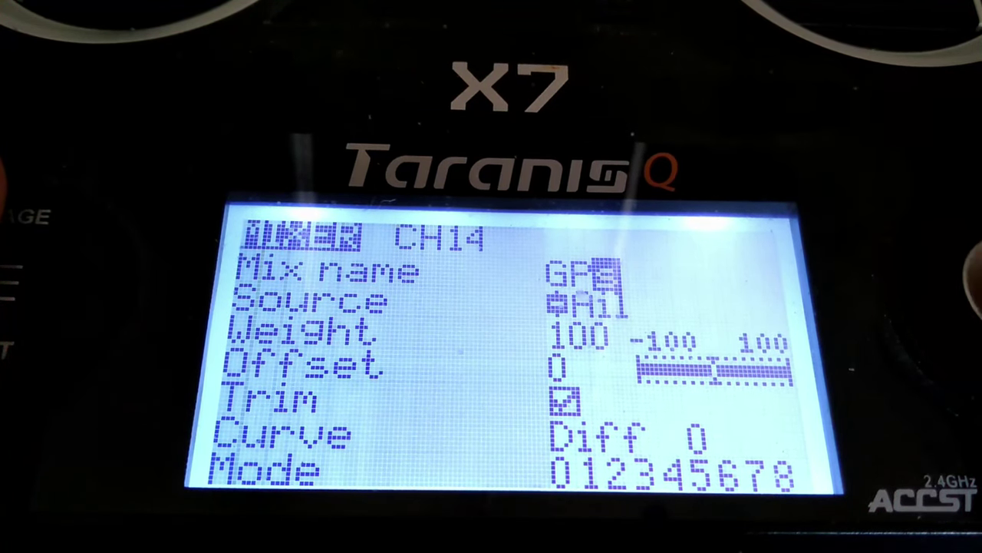
key(Return)
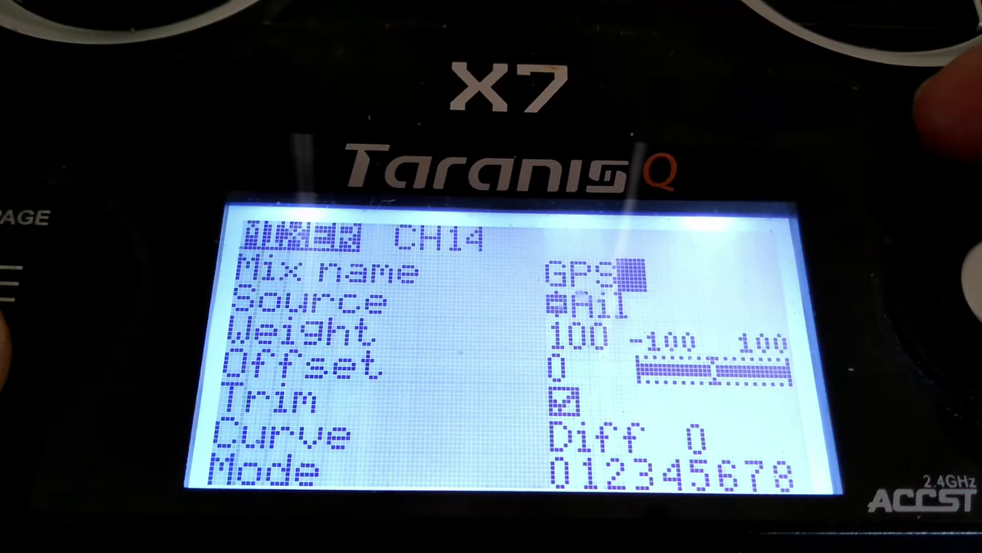
key(Escape)
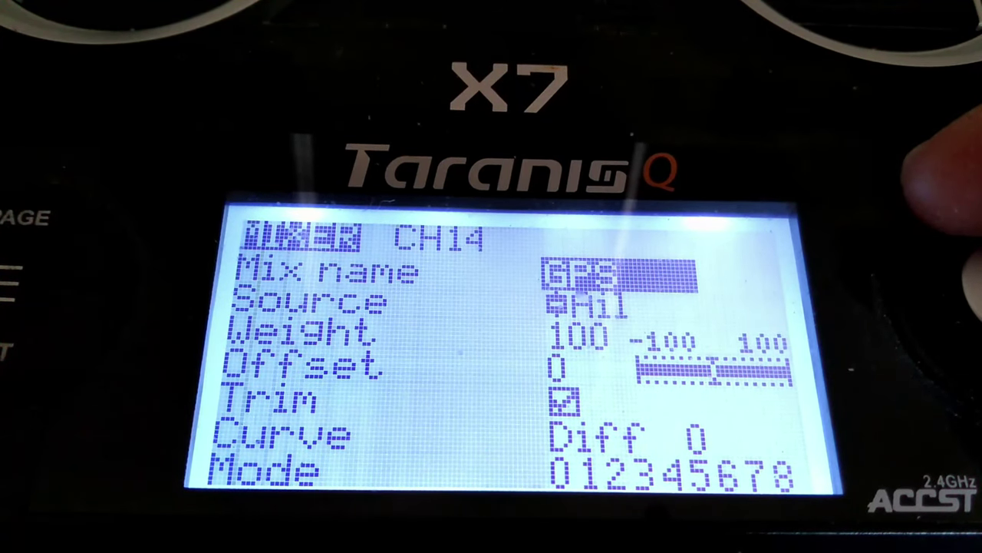
Set the source of the CH14 GPS mix to switch SB and leave the mixer settings
key(Down)
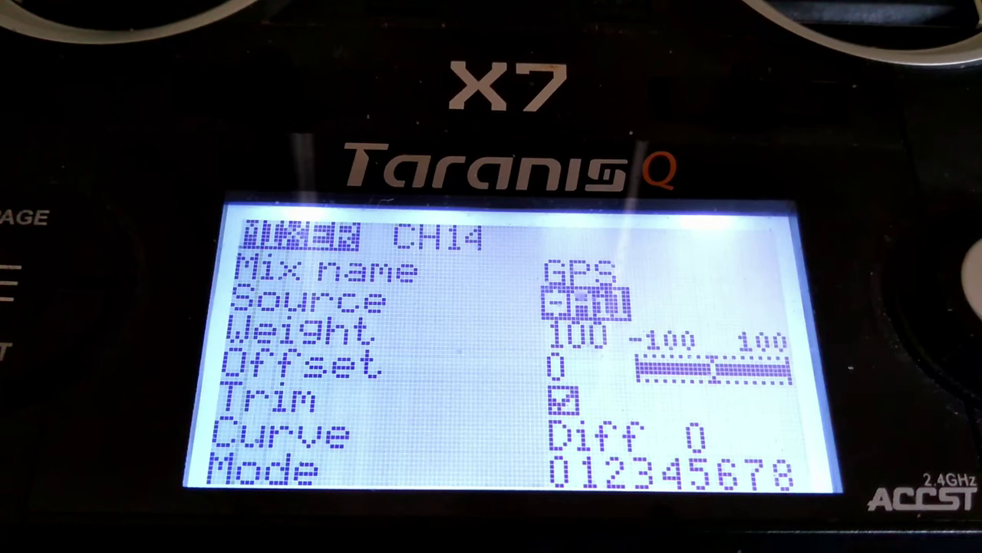
key(Return)
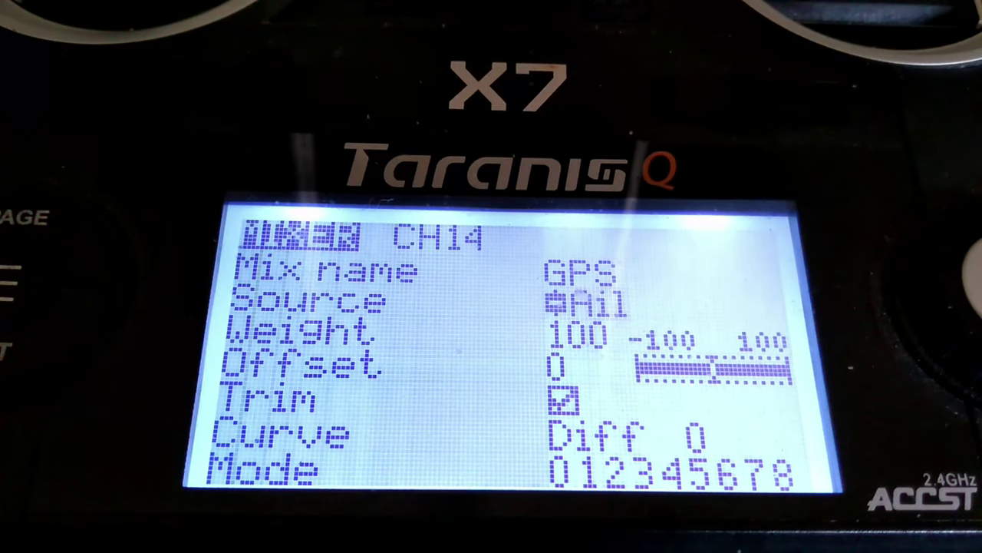
scroll(585, 304, up, 5)
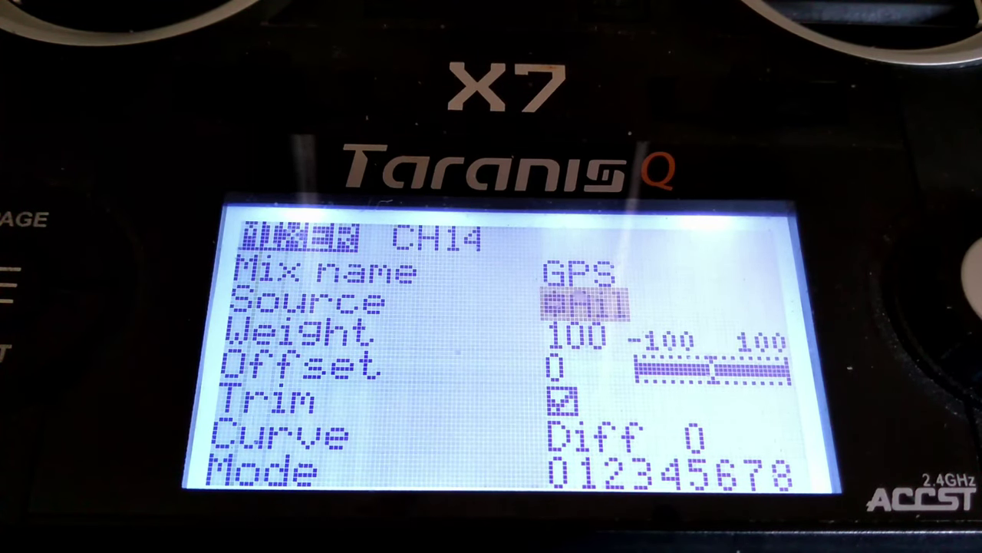
scroll(585, 305, down, 8)
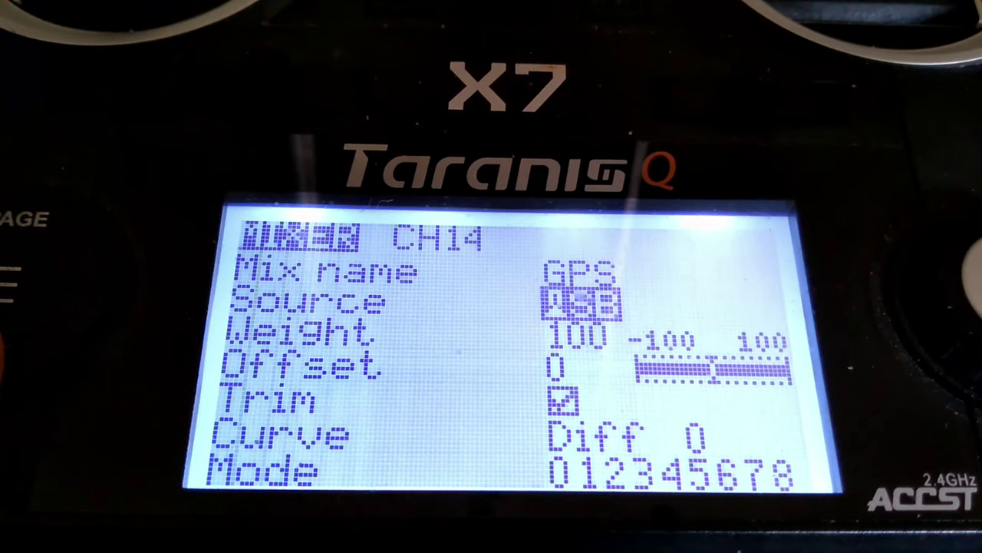
click(583, 274)
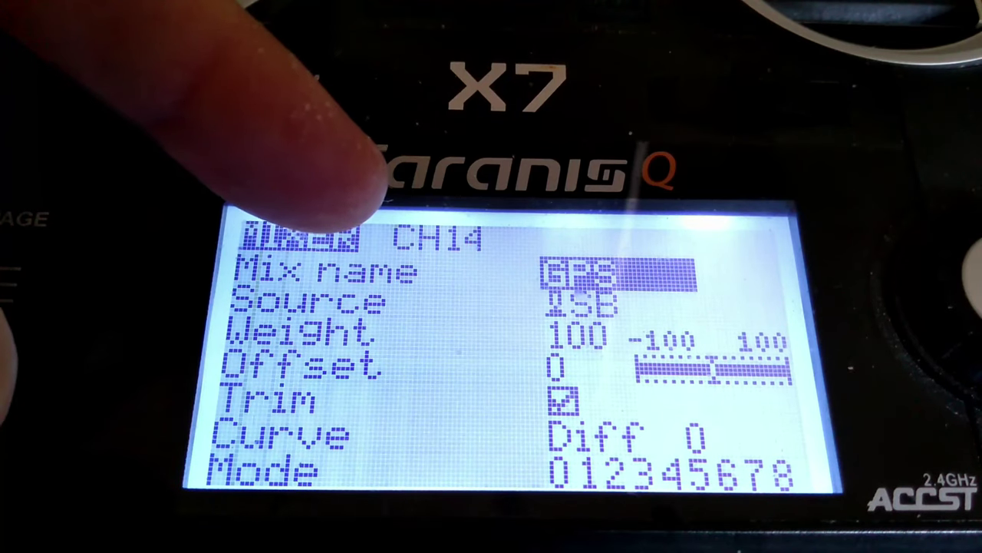
key(Escape)
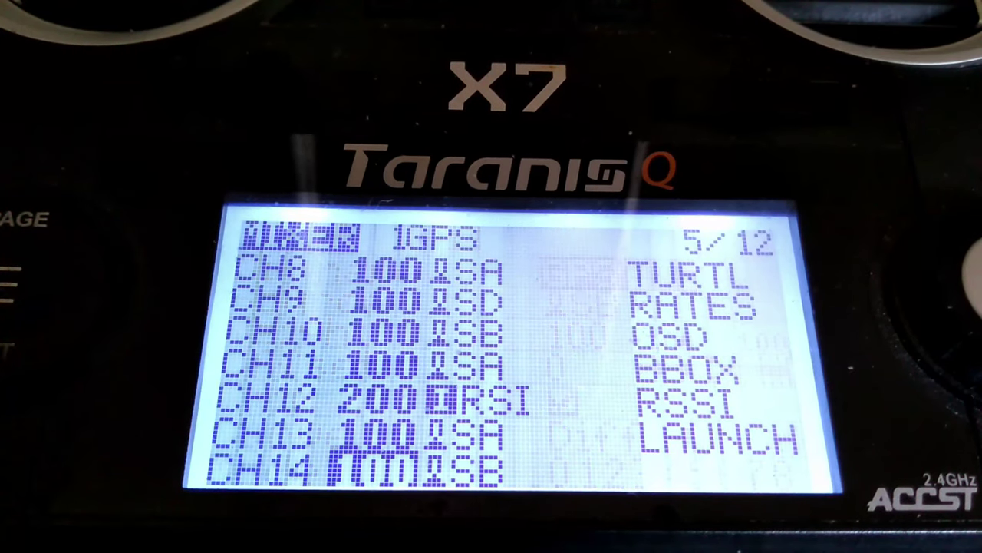
scroll(513, 345, up, 10)
key(Escape)
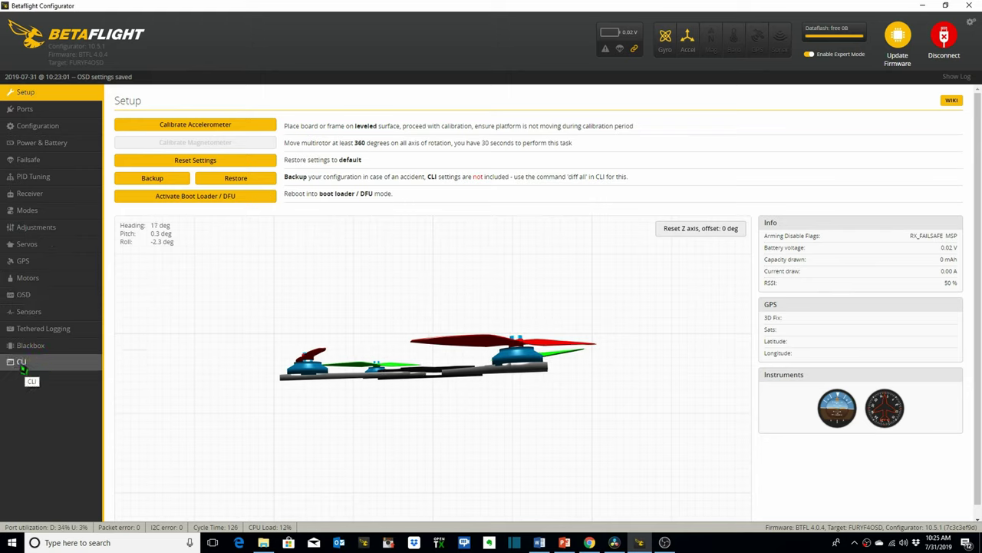
In Betaflight Configurator, set UART6's sensor input to GPS at 9600 baud, then save the port settings and reboot
click(39, 113)
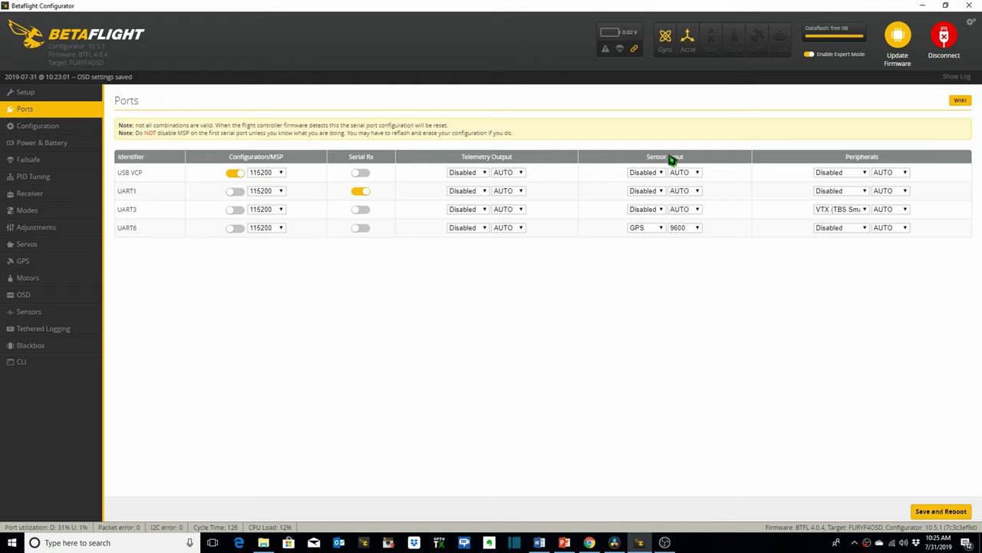
click(660, 229)
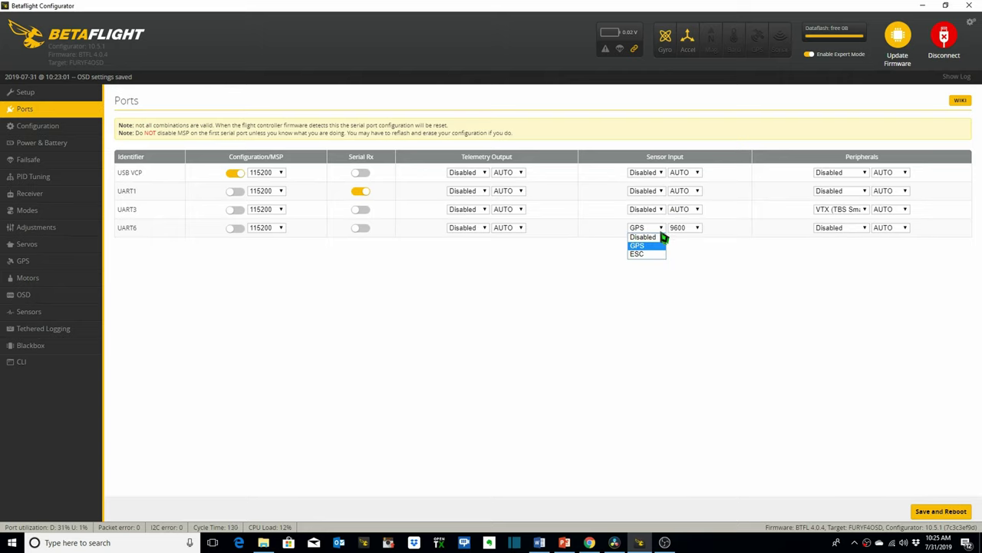
click(658, 245)
click(697, 228)
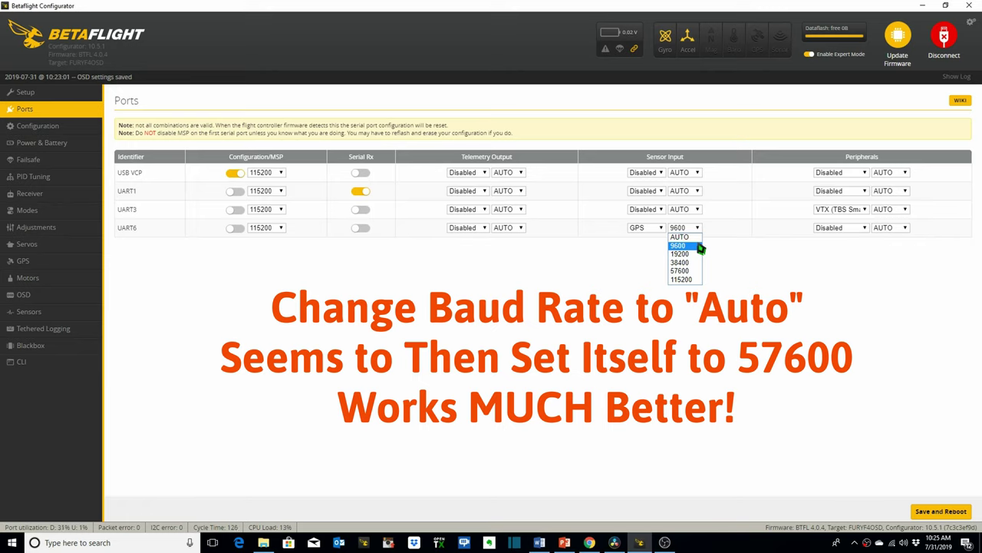
click(701, 248)
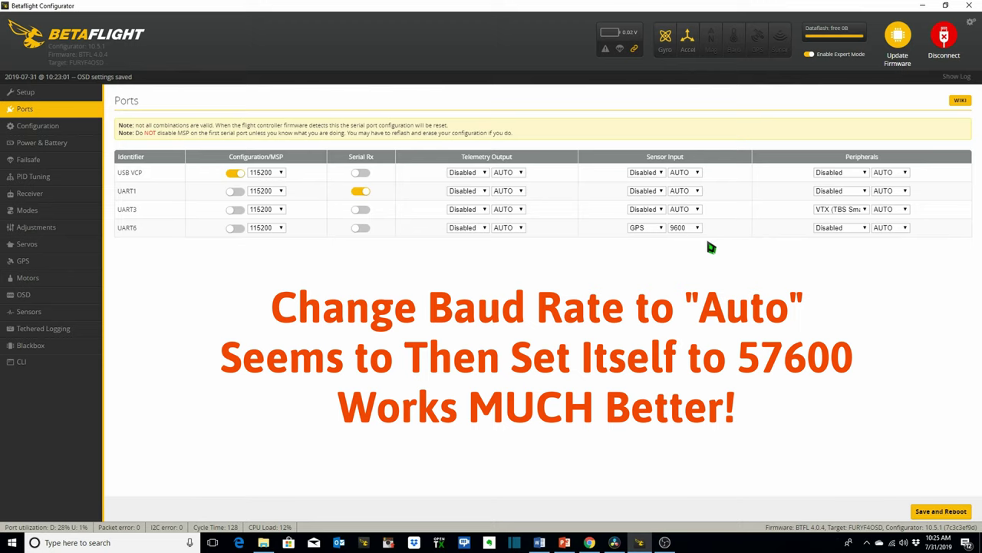
click(932, 512)
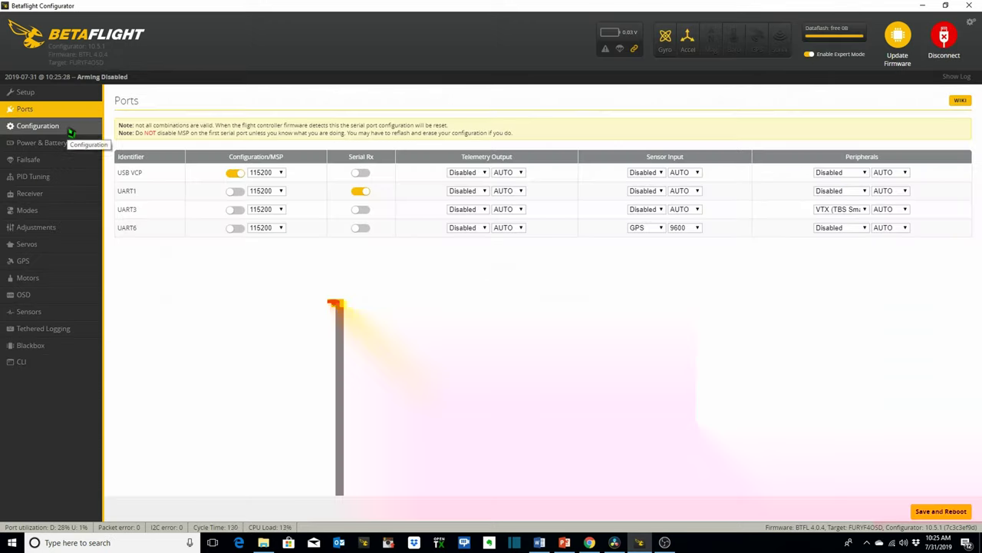
Switch off the accelerometer in the system configuration and bring up the GPS feature settings
click(70, 129)
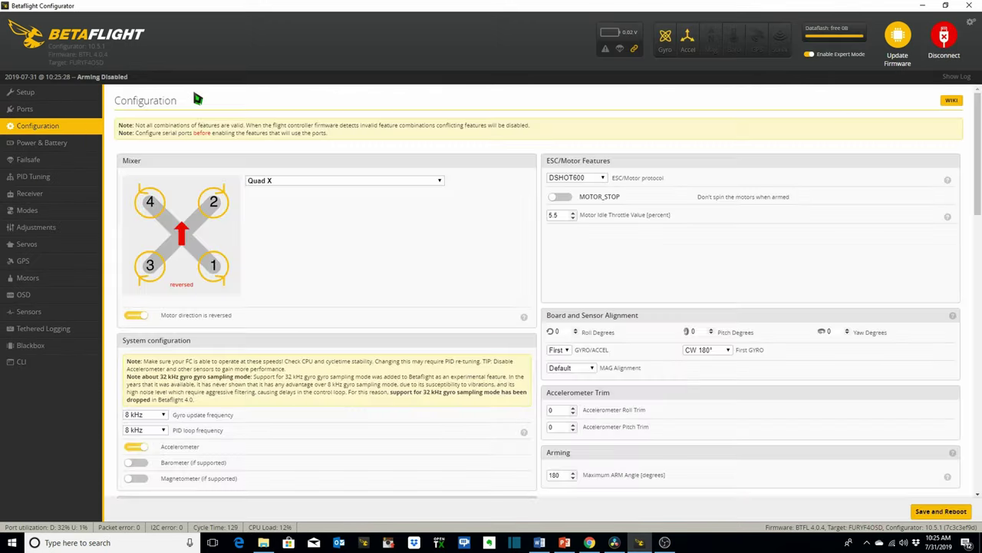
scroll(380, 221, down, 1)
scroll(380, 220, down, 4)
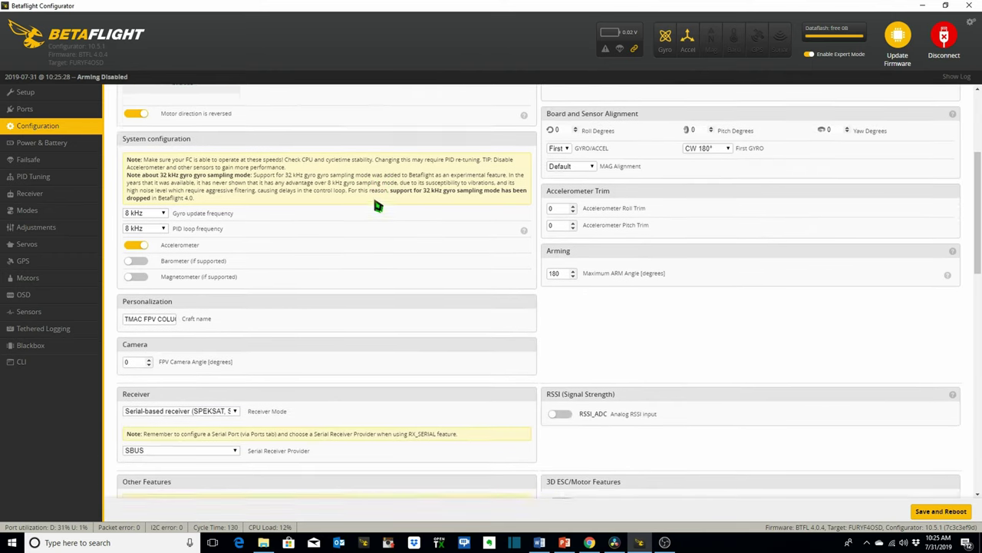
click(138, 193)
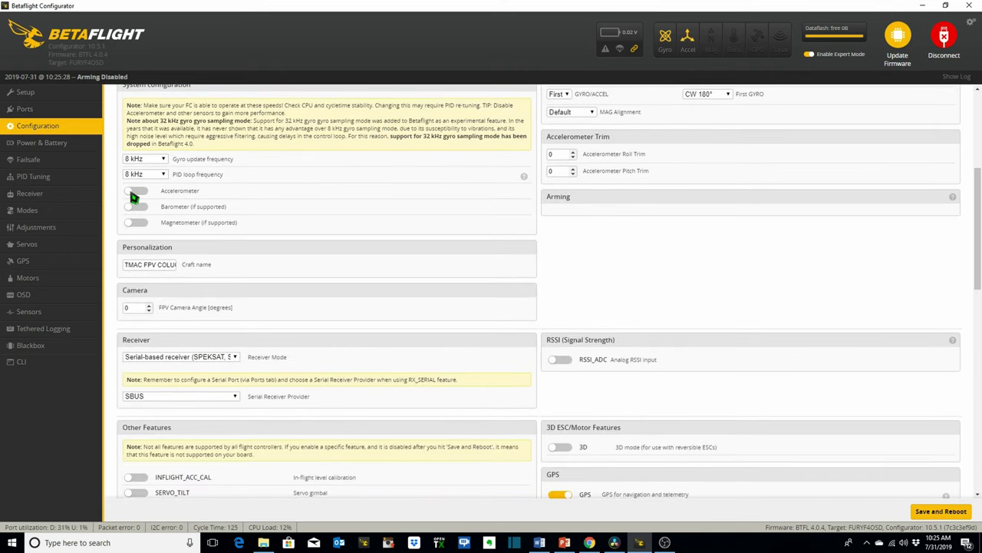
scroll(581, 248, down, 5)
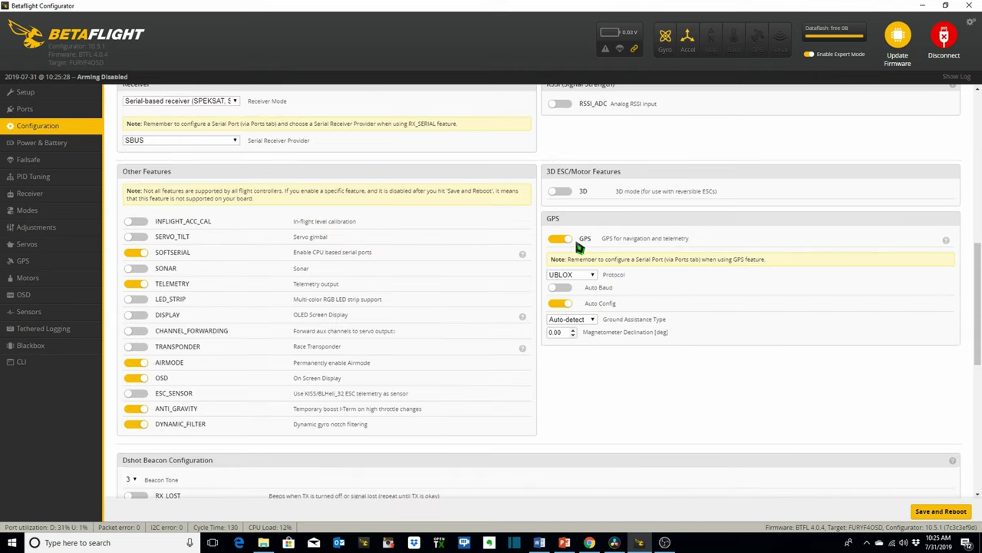
Keep the GPS feature enabled with the UBLOX protocol, then save the configuration and reboot the flight controller
click(561, 241)
click(561, 241)
click(594, 277)
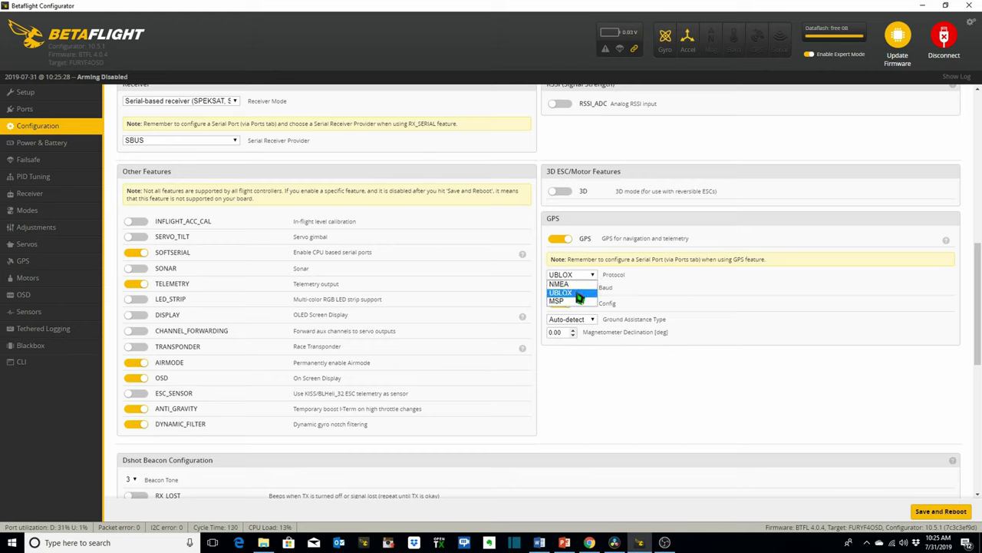
click(579, 294)
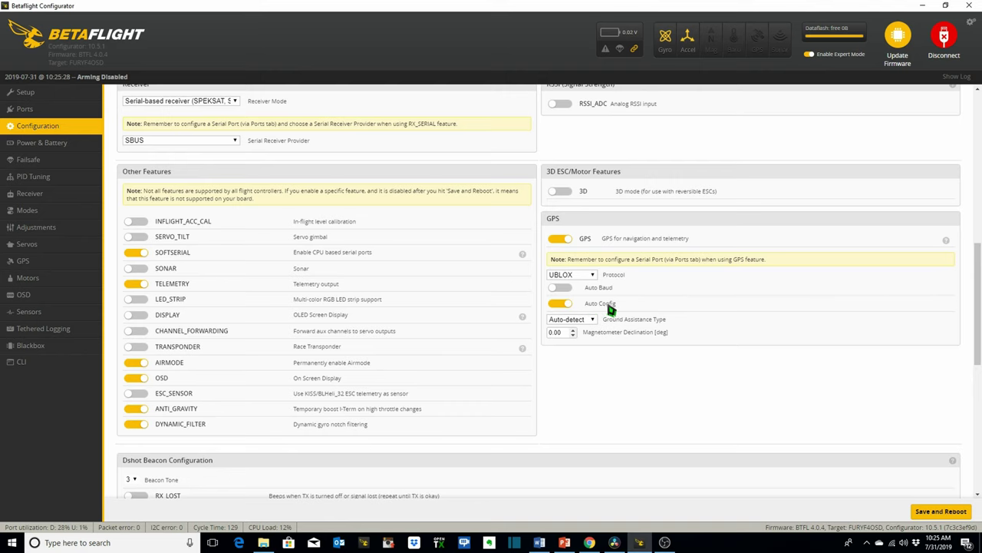
scroll(146, 292, down, 5)
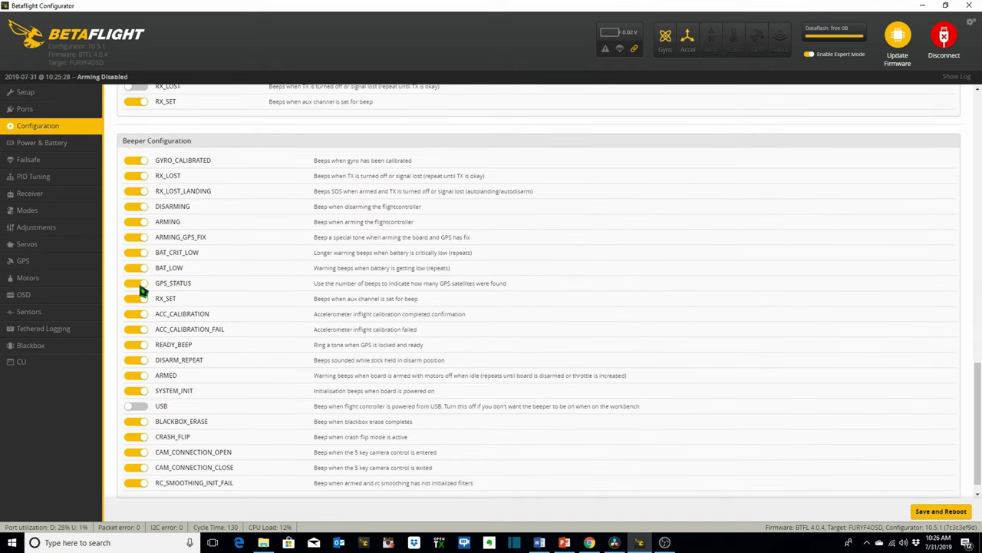
click(937, 511)
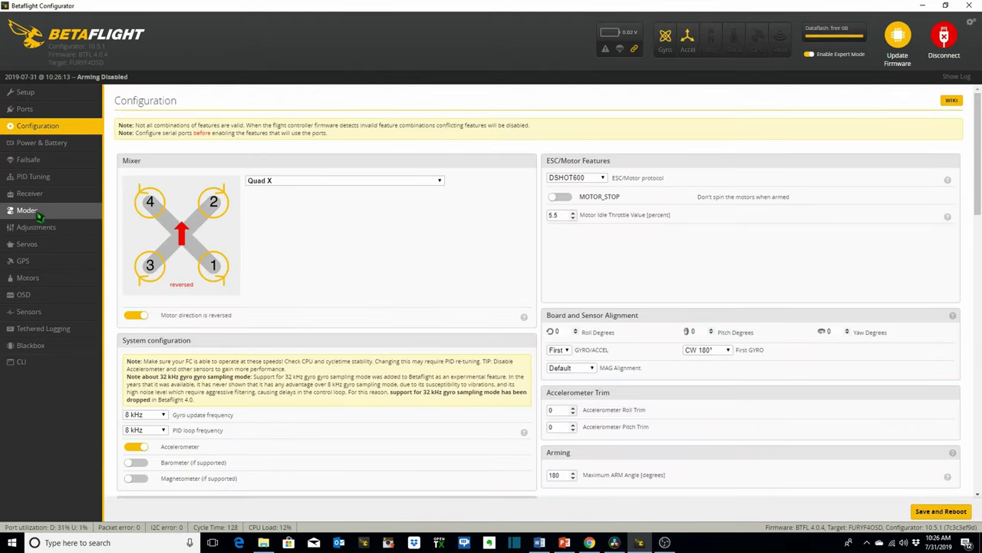
Assign AUX 10 to the GPS Rescue mode with a single activation range and save the modes
click(36, 211)
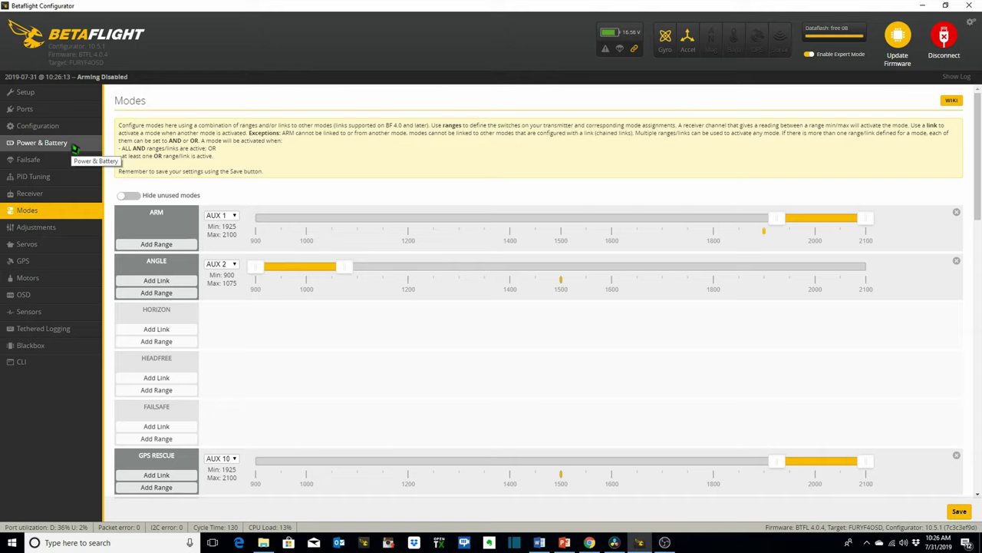
scroll(256, 285, down, 2)
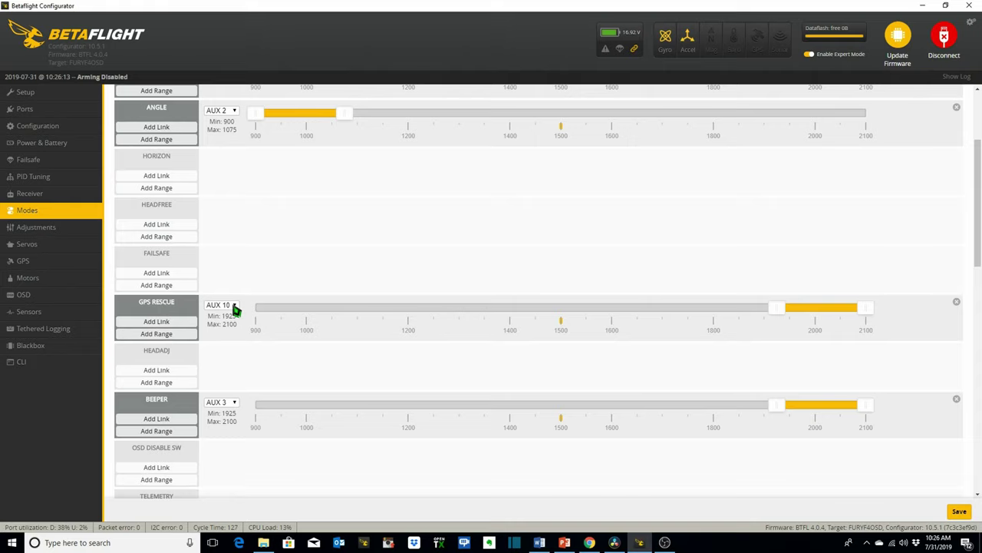
click(159, 333)
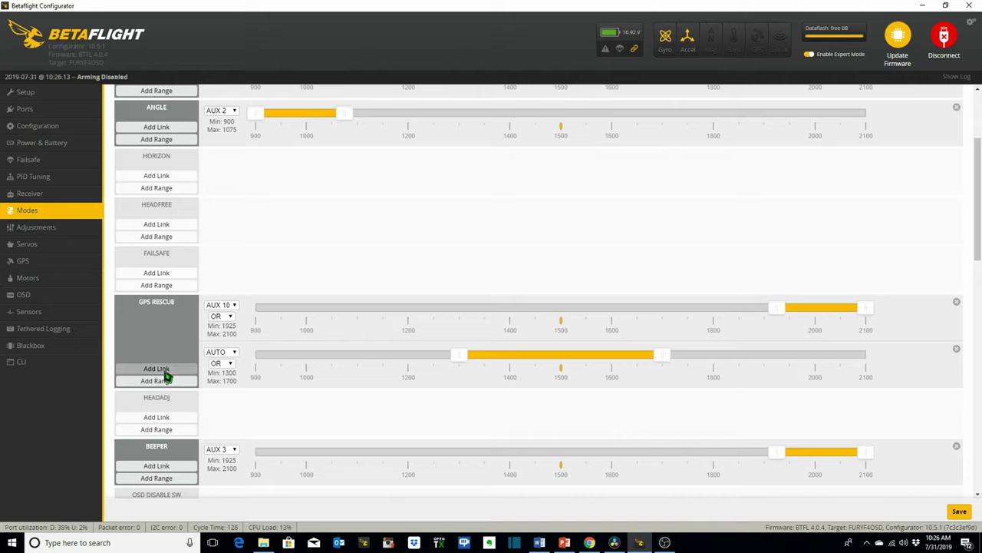
click(956, 349)
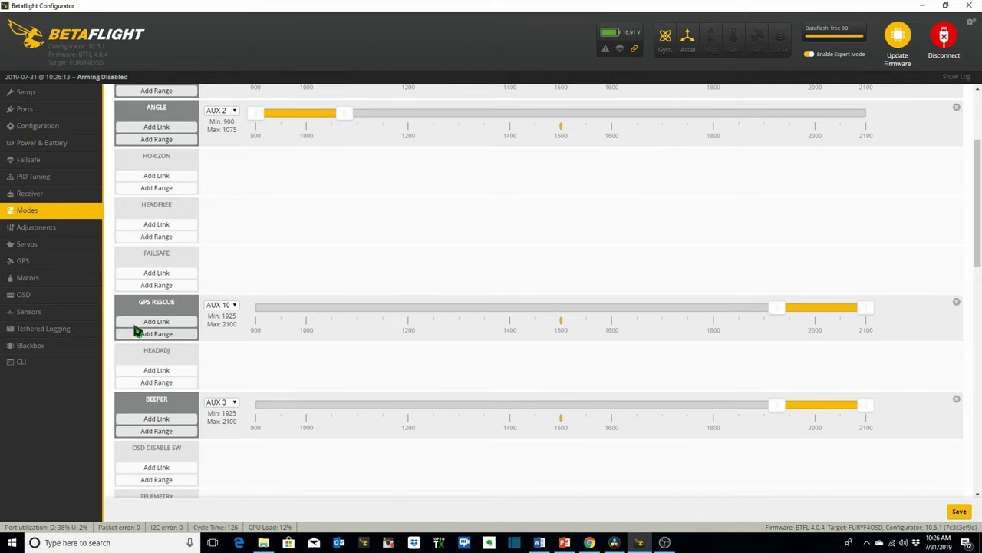
click(235, 306)
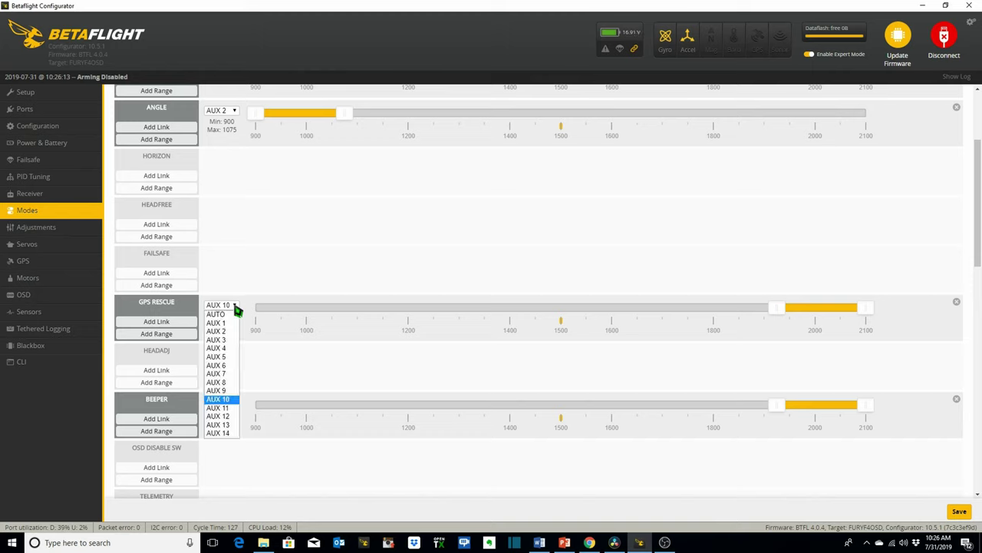
click(229, 401)
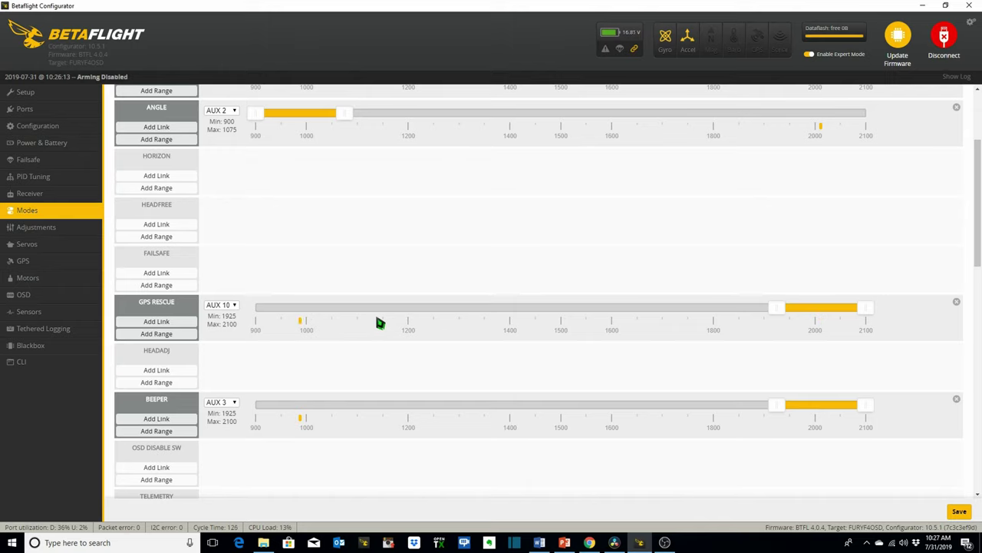
click(960, 511)
Preview OSD Profile 3, review its GPS elements, warnings and post-flight statistics, and save the OSD settings
click(49, 298)
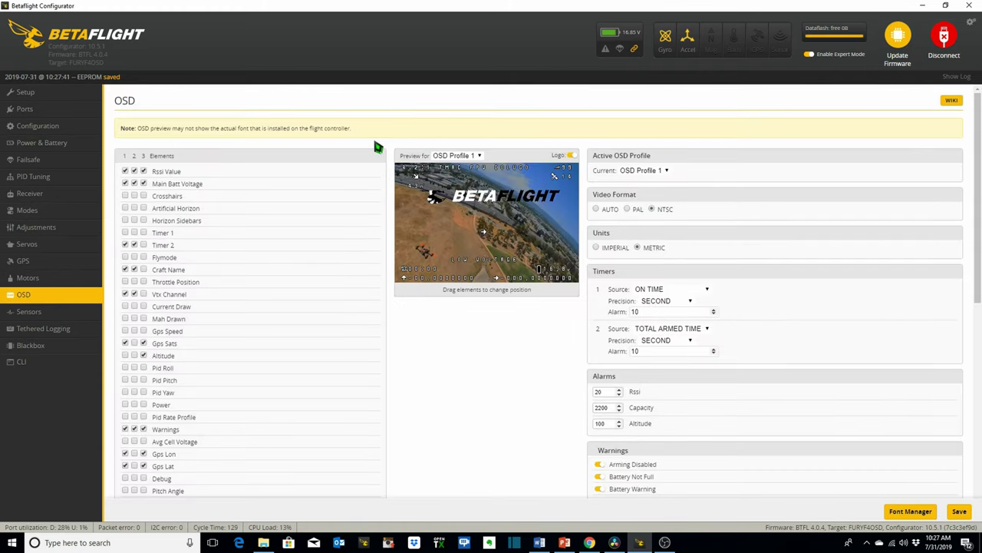
click(481, 156)
click(476, 186)
scroll(380, 150, down, 2)
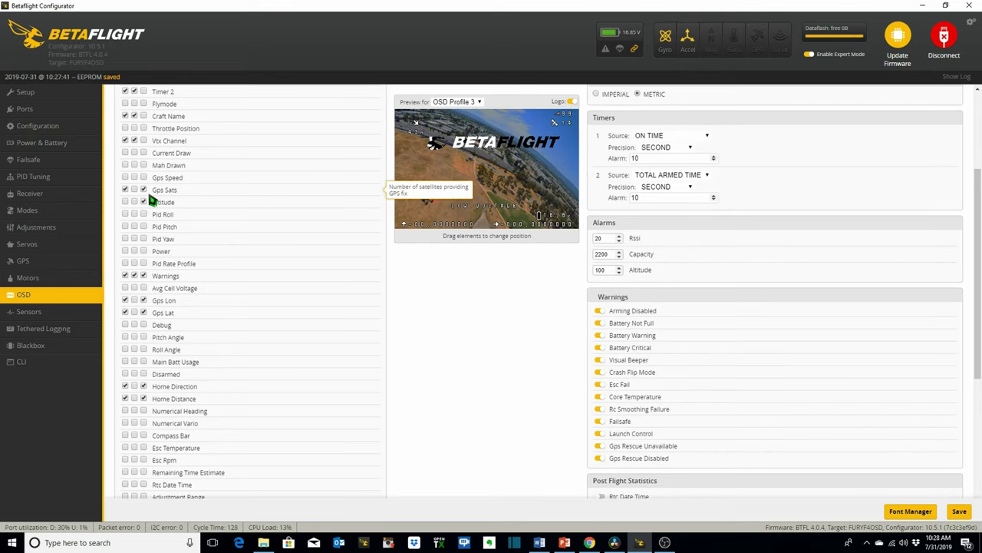
scroll(225, 270, up, 2)
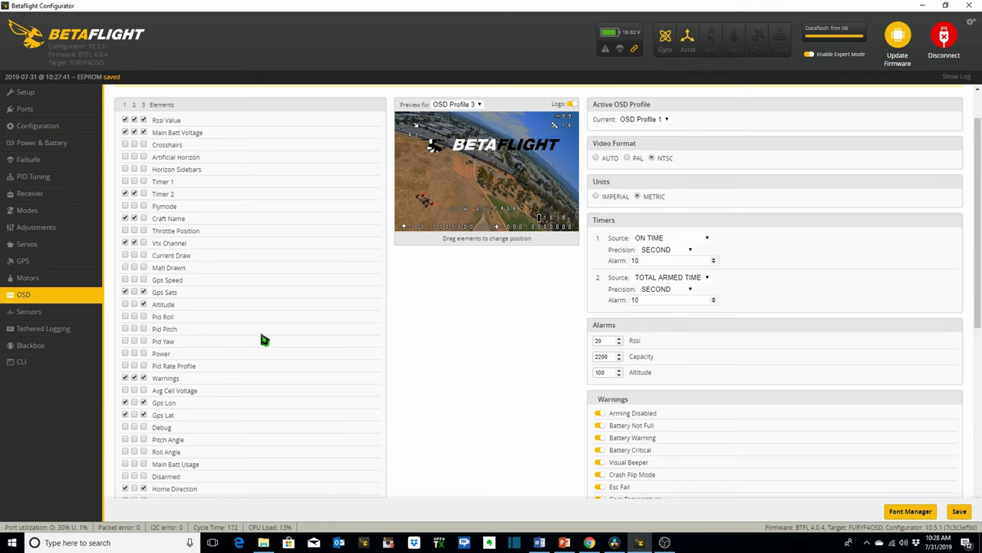
scroll(246, 346, down, 1)
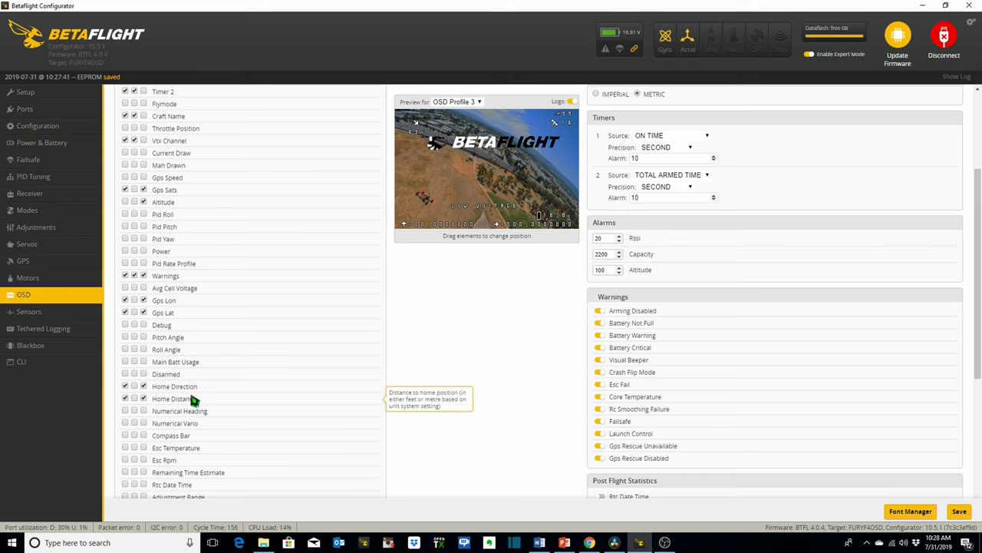
scroll(324, 329, up, 3)
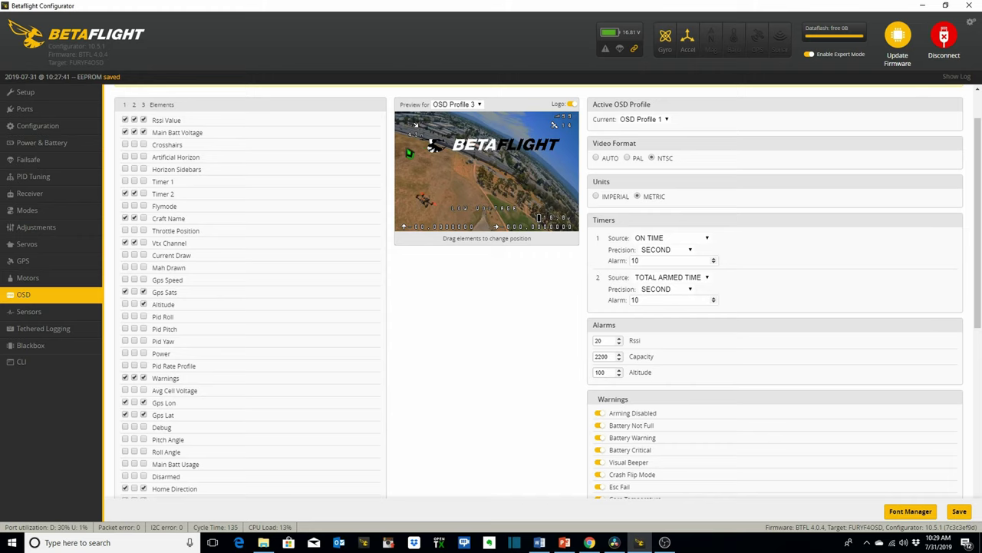
scroll(314, 278, down, 5)
scroll(664, 314, down, 2)
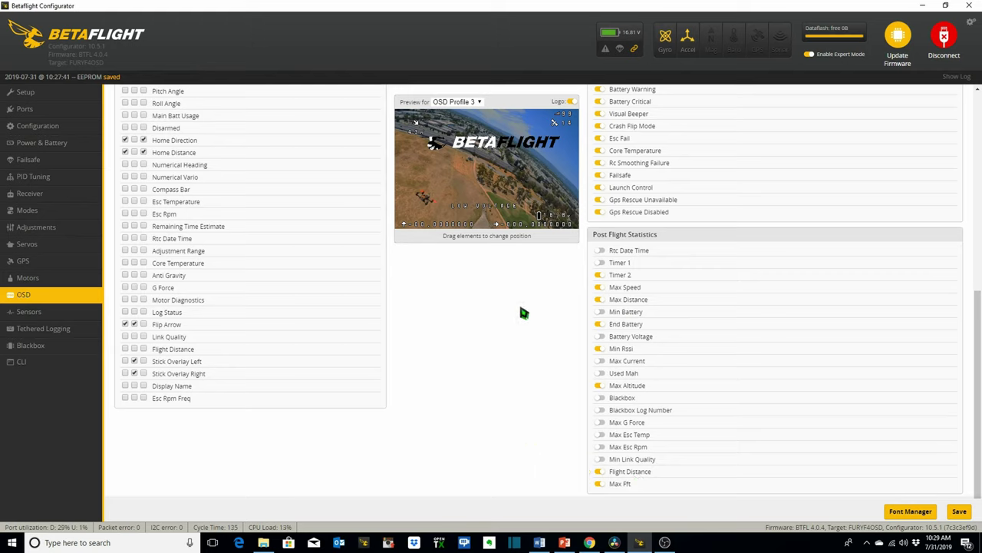
click(960, 513)
Examine the failsafe settings, including the Stage 2 procedure options and the GPS Rescue parameters
scroll(491, 368, up, 4)
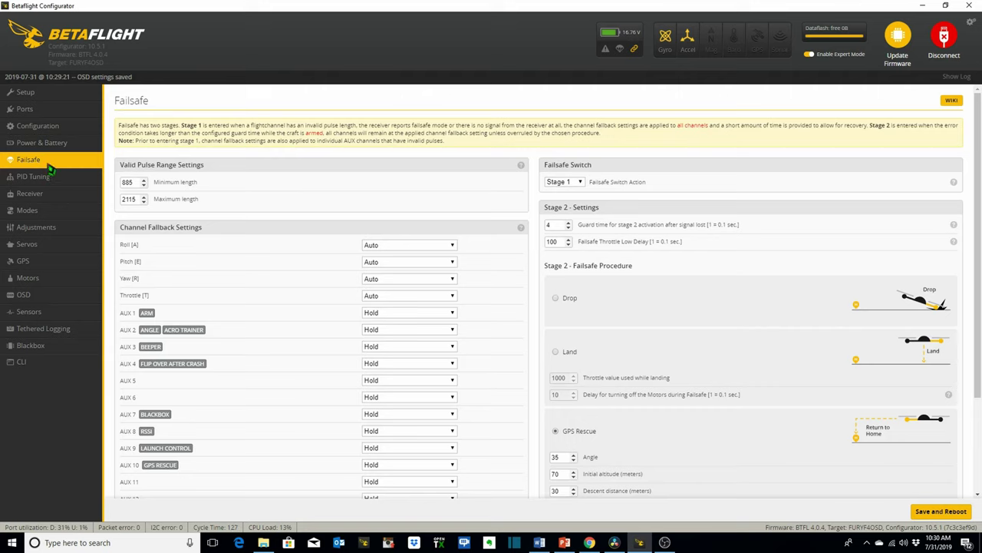
scroll(510, 226, down, 3)
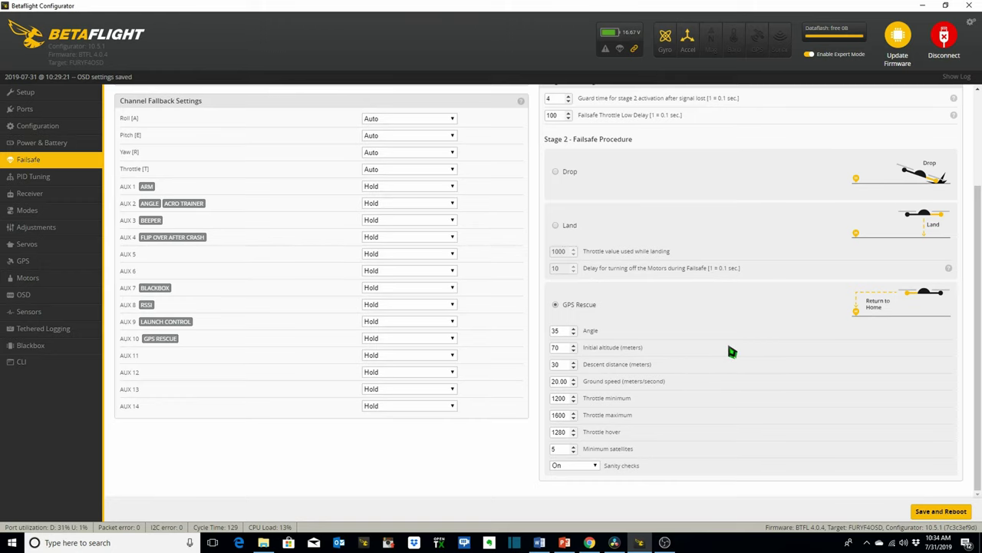
scroll(739, 342, up, 2)
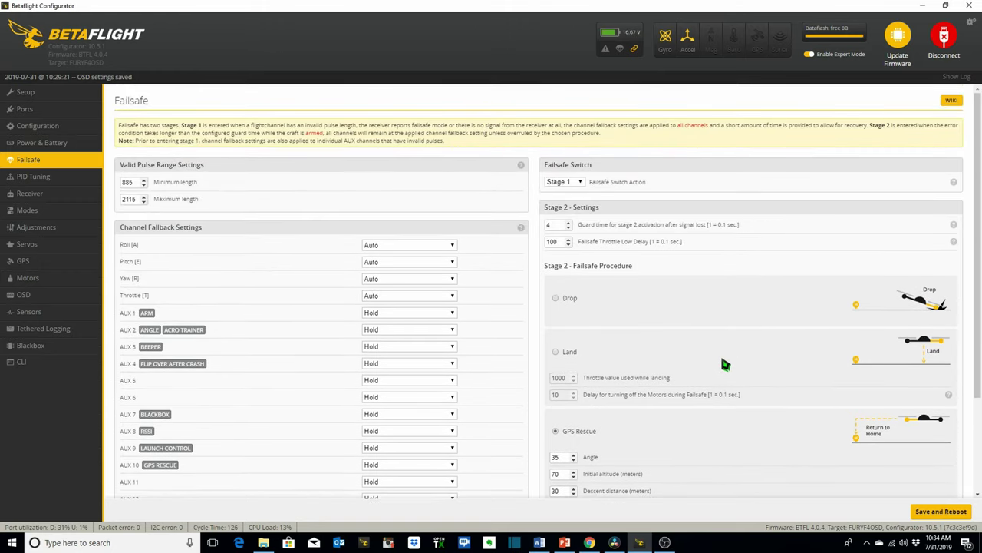
scroll(693, 441, down, 2)
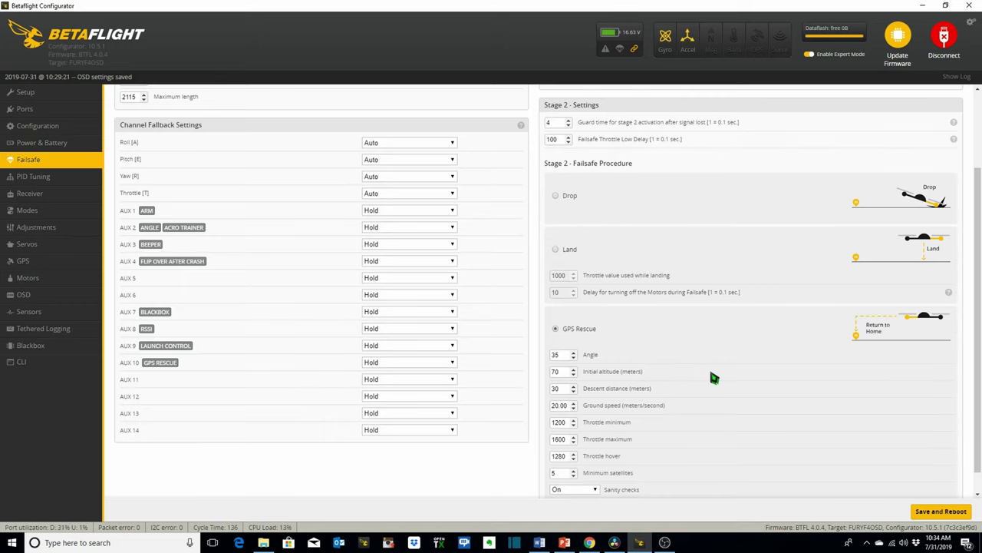
scroll(746, 413, up, 3)
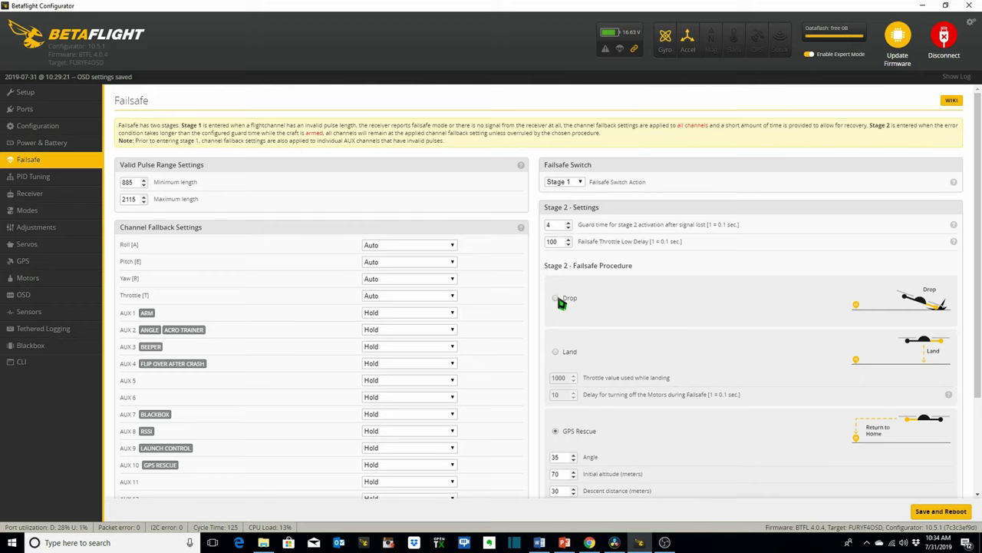
scroll(606, 321, down, 2)
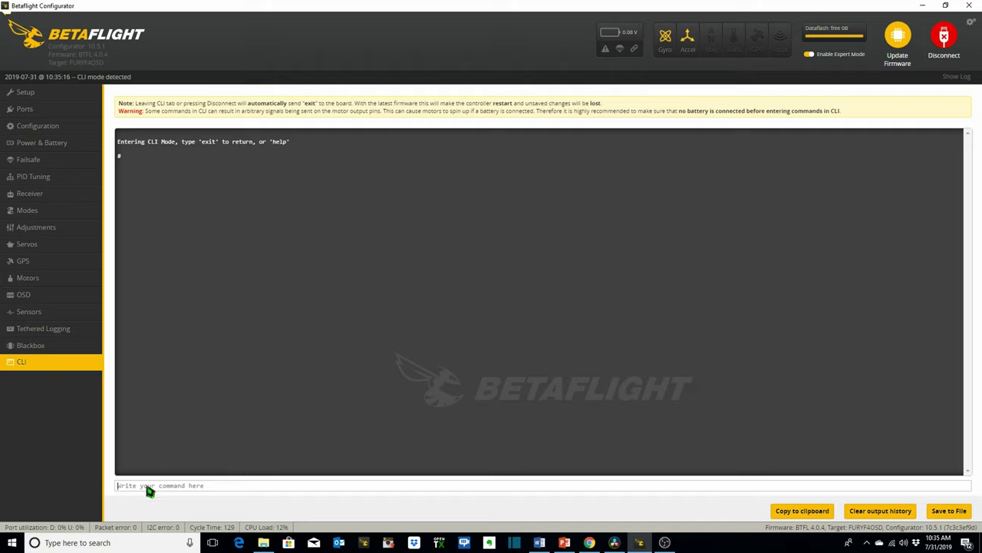
Run "get gps" in the CLI and read through the listed GPS and GPS Rescue parameters
text(a)
text(et gps)
key(Return)
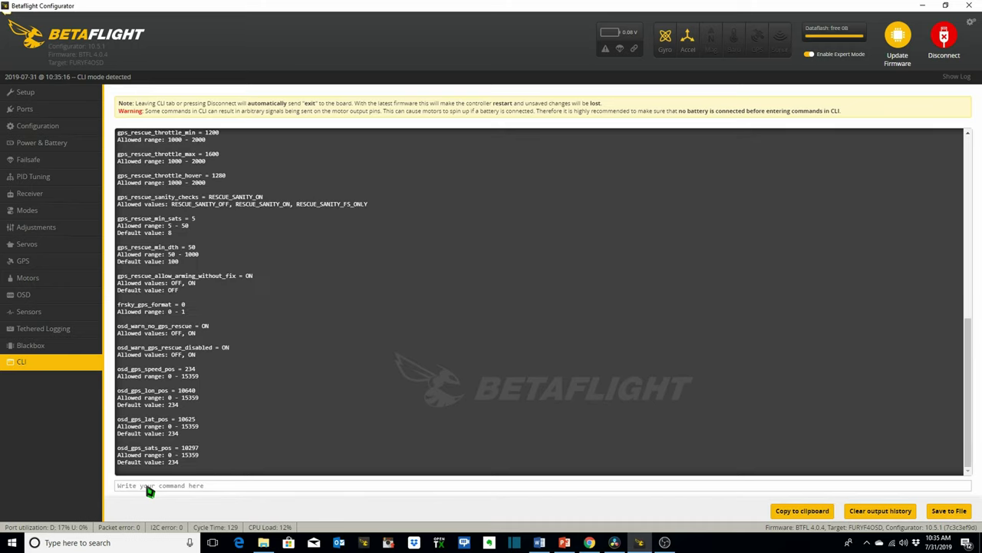
scroll(277, 299, up, 15)
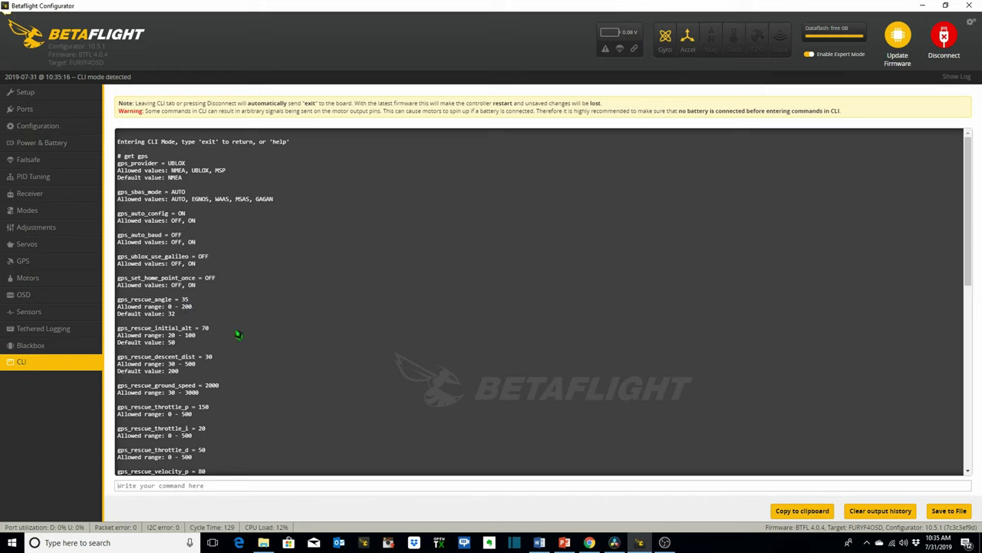
scroll(238, 333, down, 3)
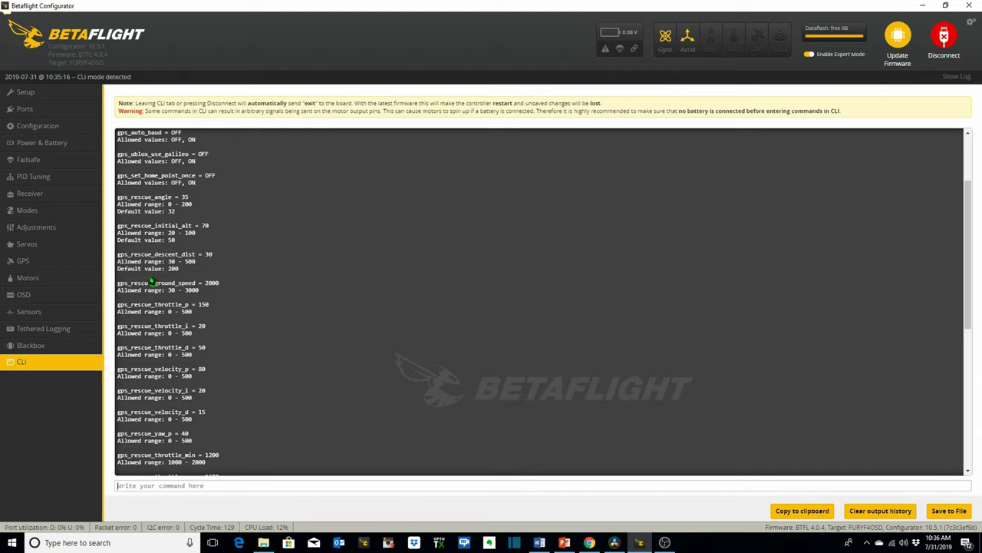
scroll(175, 281, down, 3)
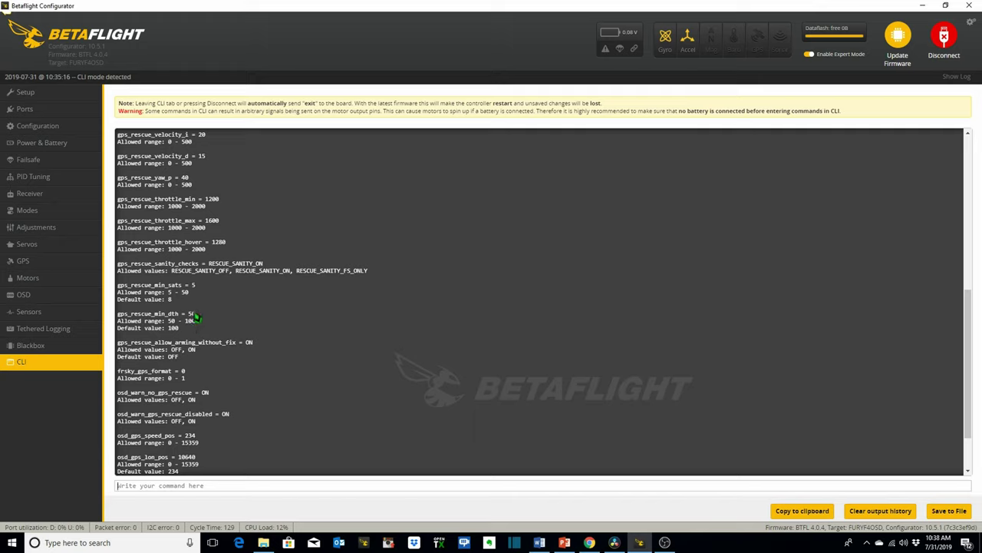
scroll(233, 295, down, 1)
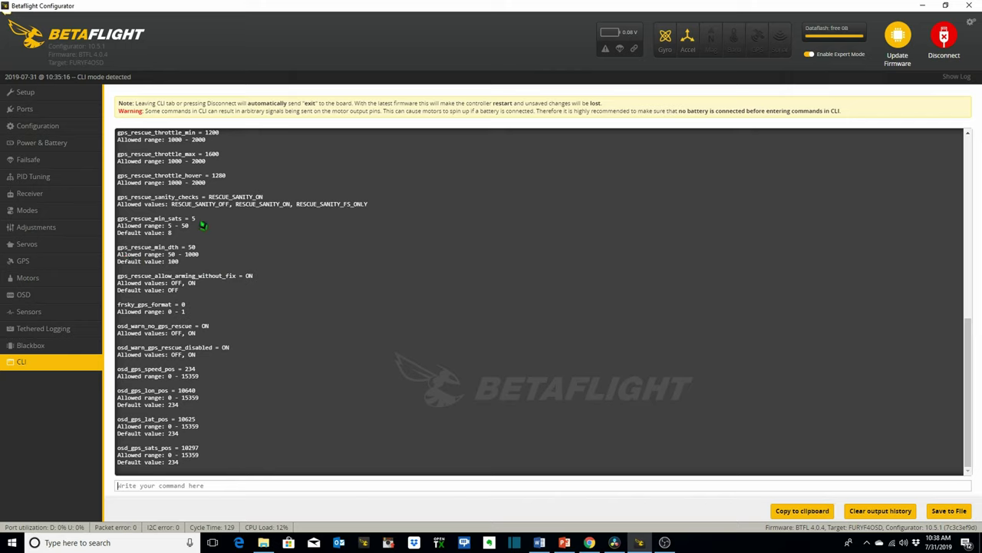
Set gps_rescue_min_sats to 7 through a CLI command and save the change to the flight controller
drag(196, 220, 118, 221)
right_click(132, 226)
click(140, 228)
right_click(145, 490)
click(161, 454)
key(Home)
text(set)
key(End)
key(BackSpace)
key(Return)
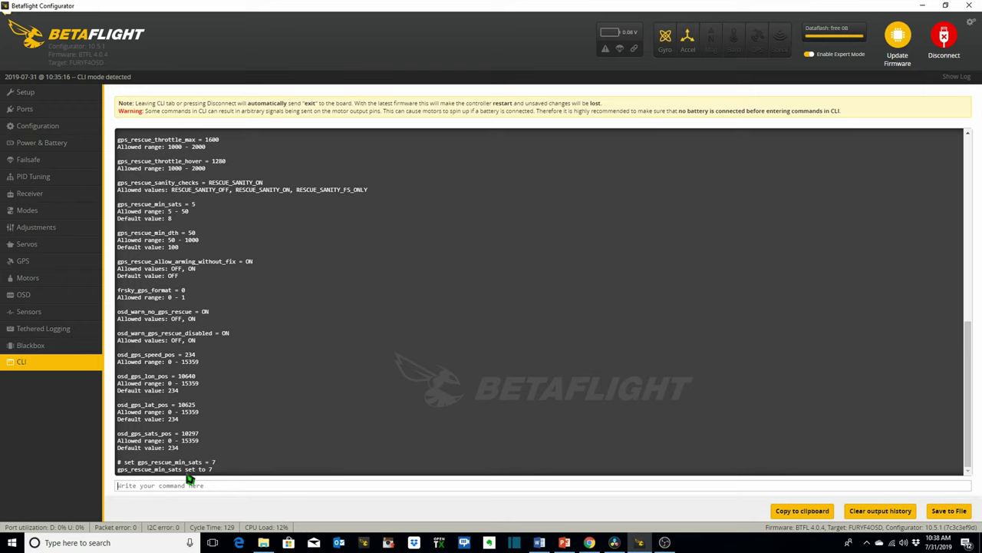
text(save)
key(Return)
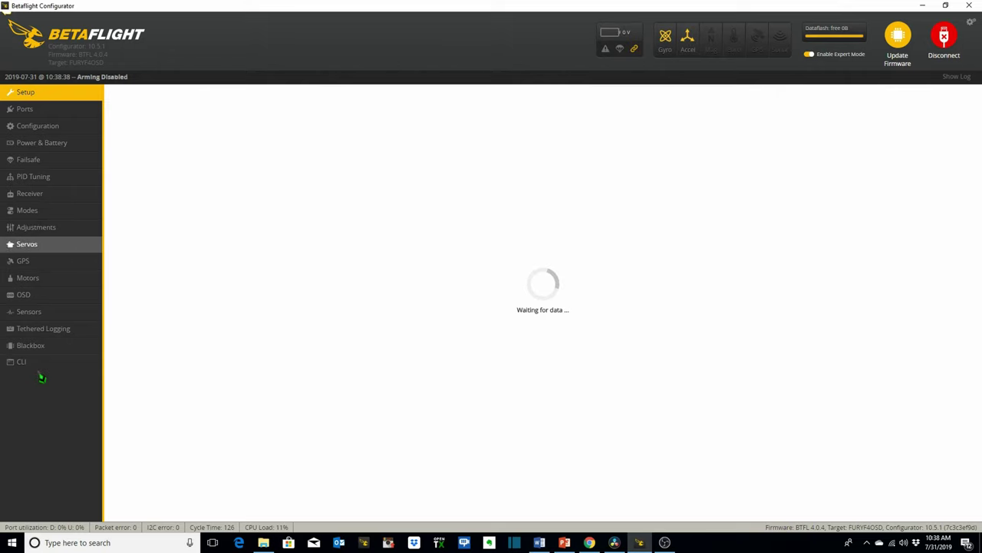
Reopen the CLI, run "get gps" again and check the gps_rescue_min_sats line
click(23, 362)
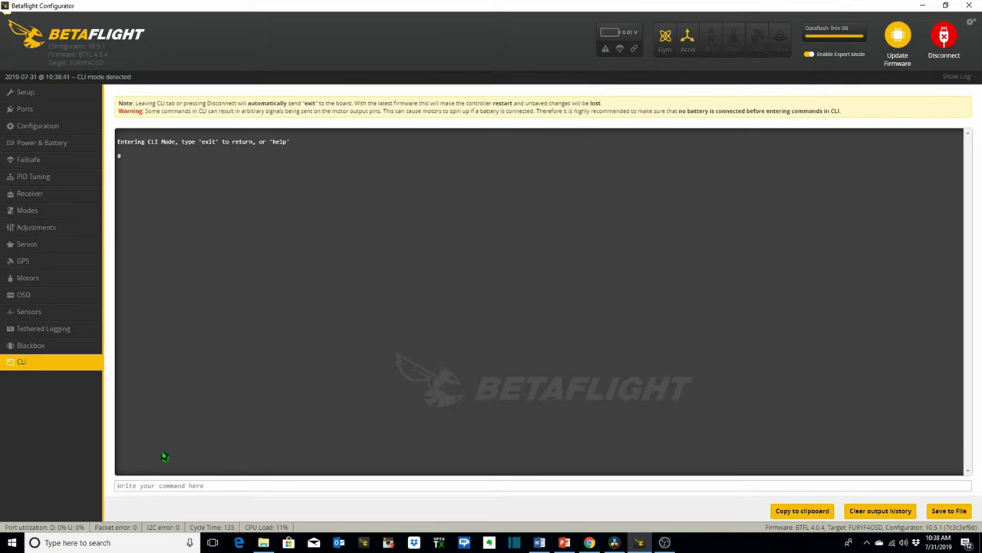
text(det gps)
key(Return)
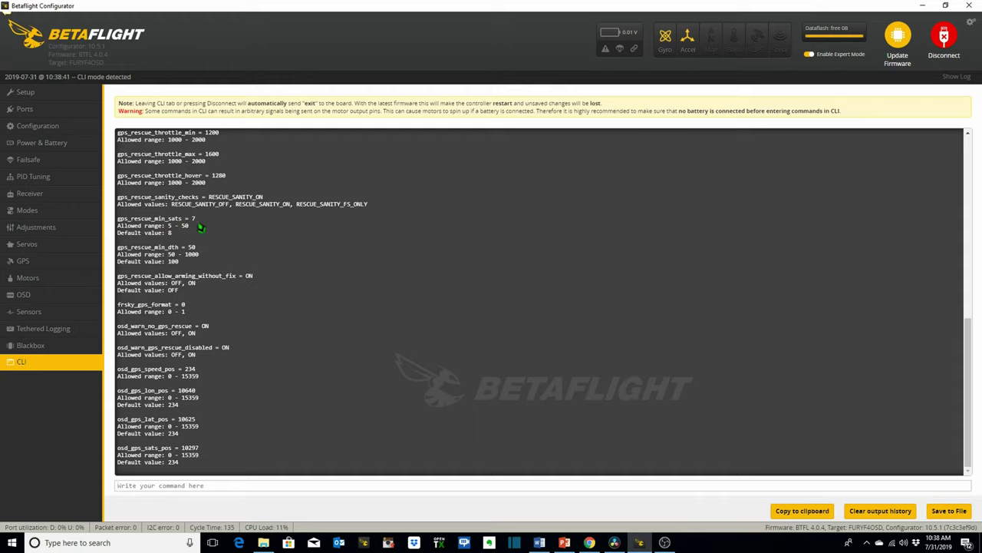
drag(198, 221, 117, 223)
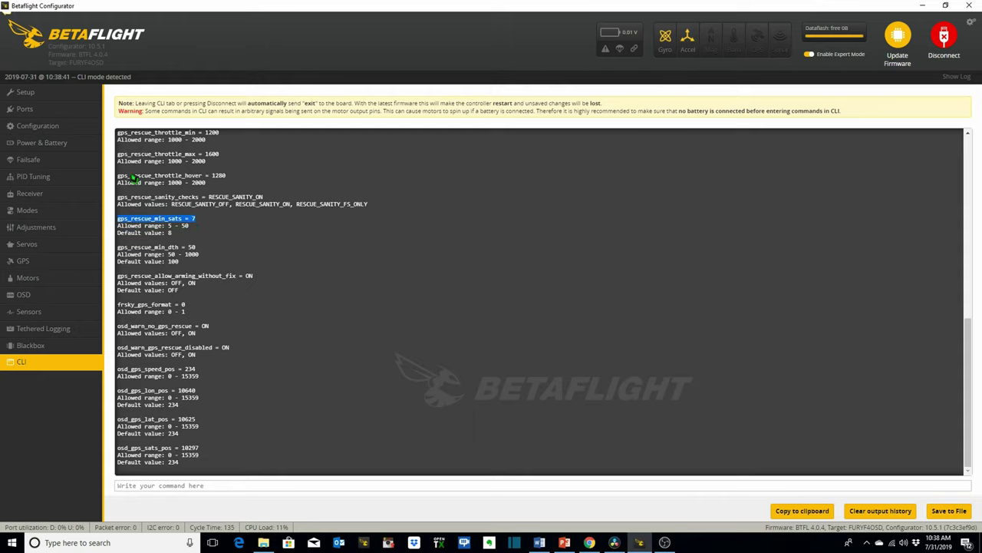